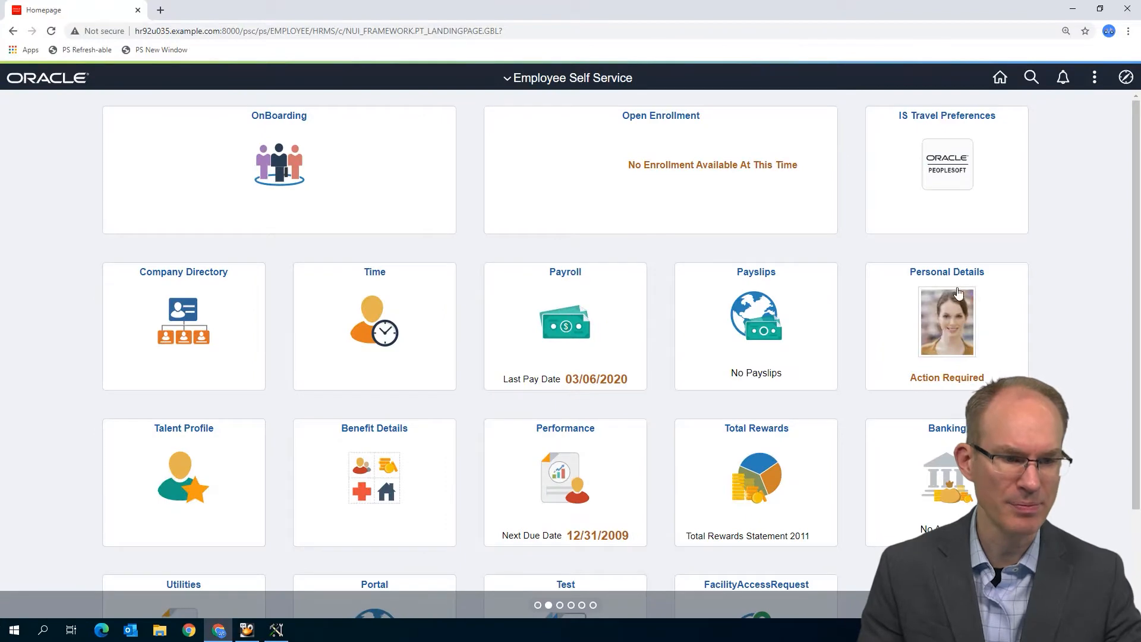
Step: Open the Addresses page from Personal Details, view the current home address's details and close them without saving
{"action": "left_click", "coordinate": [529, 223]}
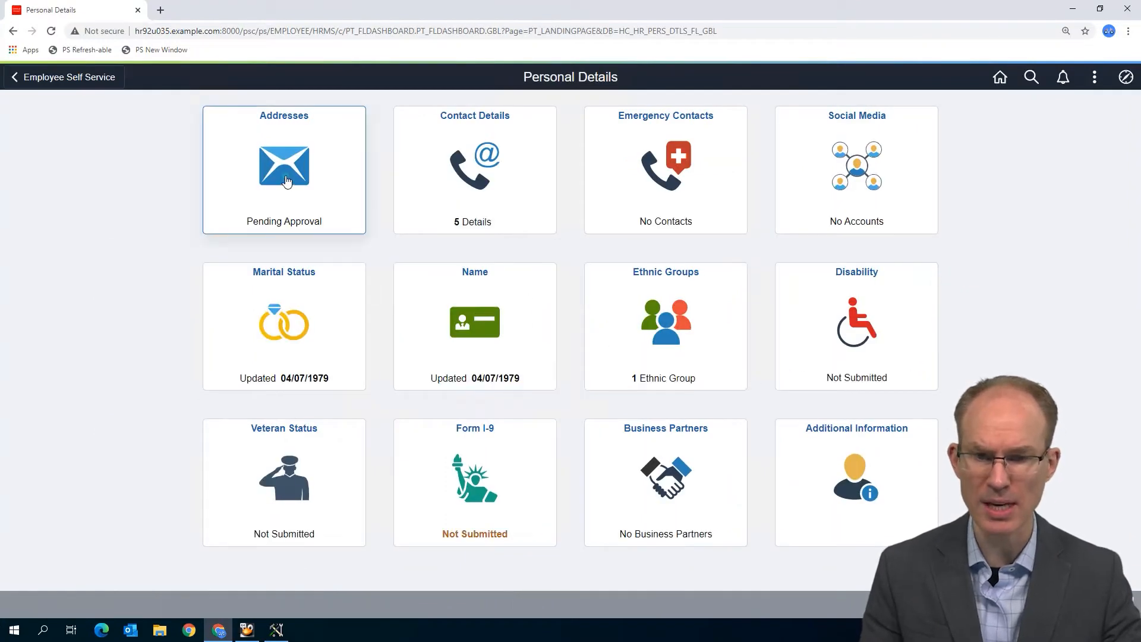
{"action": "left_click", "coordinate": [285, 182]}
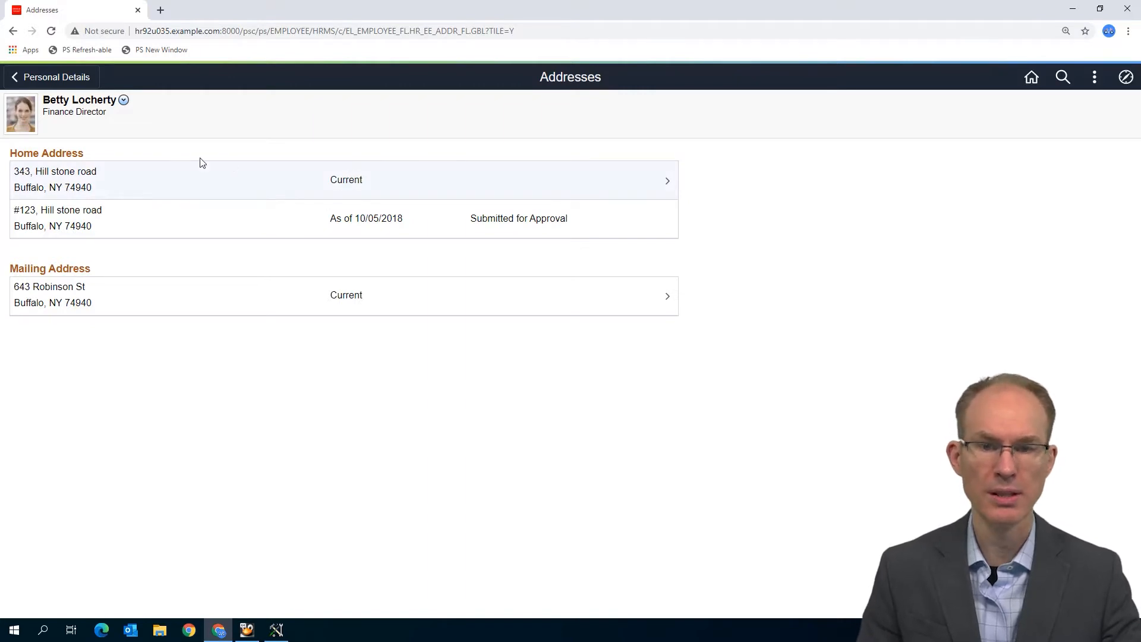
{"action": "left_click", "coordinate": [298, 184]}
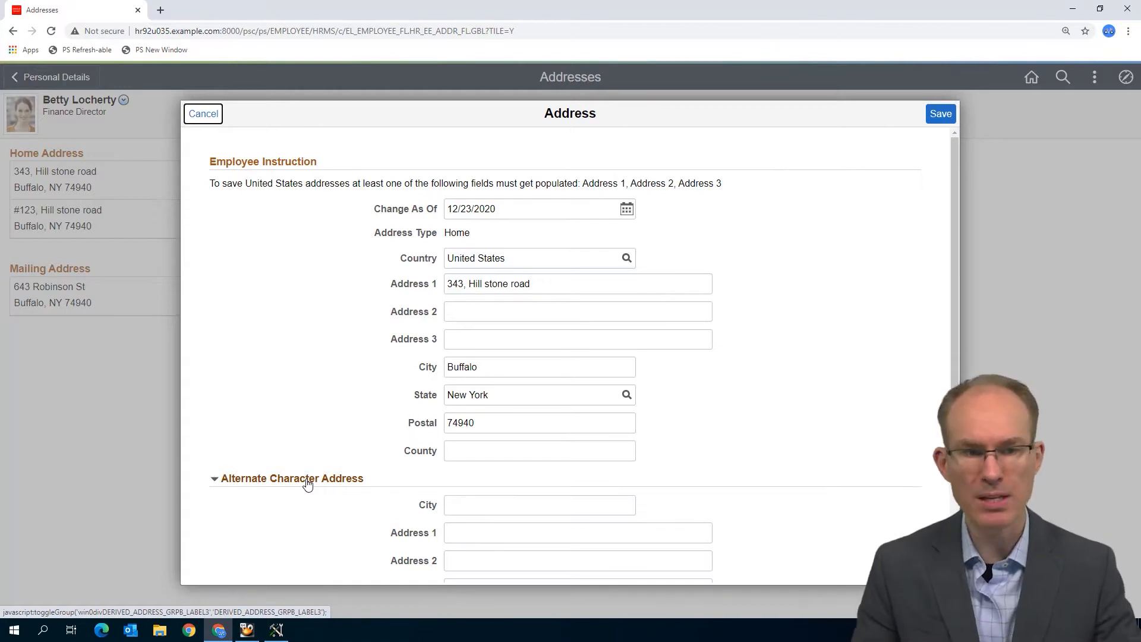
{"action": "left_click", "coordinate": [191, 117]}
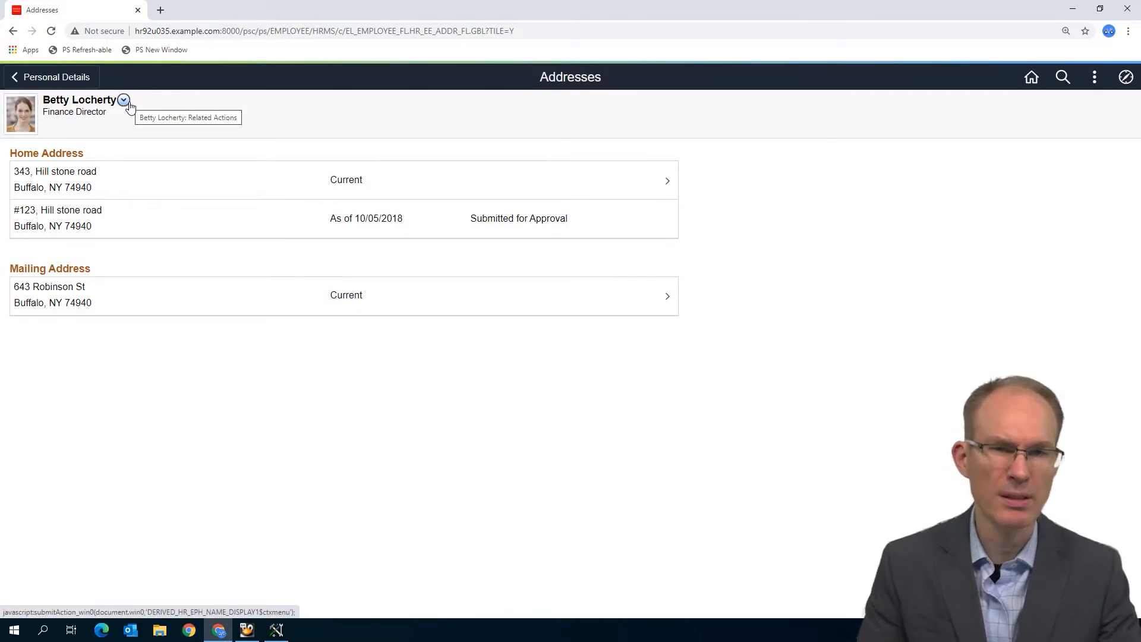
Step: Inspect the related actions icon beside the employee's name in the Addresses page header and examine its enclosing HTML elements
{"action": "right_click", "coordinate": [130, 106]}
{"action": "left_click", "coordinate": [164, 270]}
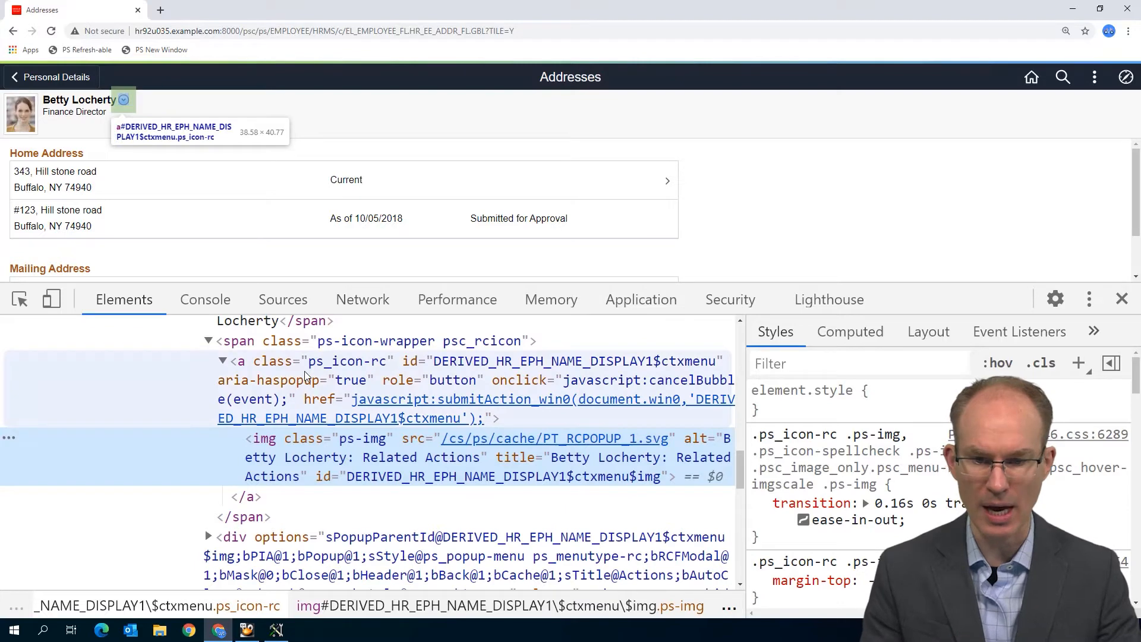
{"action": "scroll", "coordinate": [303, 371], "scroll_direction": "up", "scroll_amount": 1}
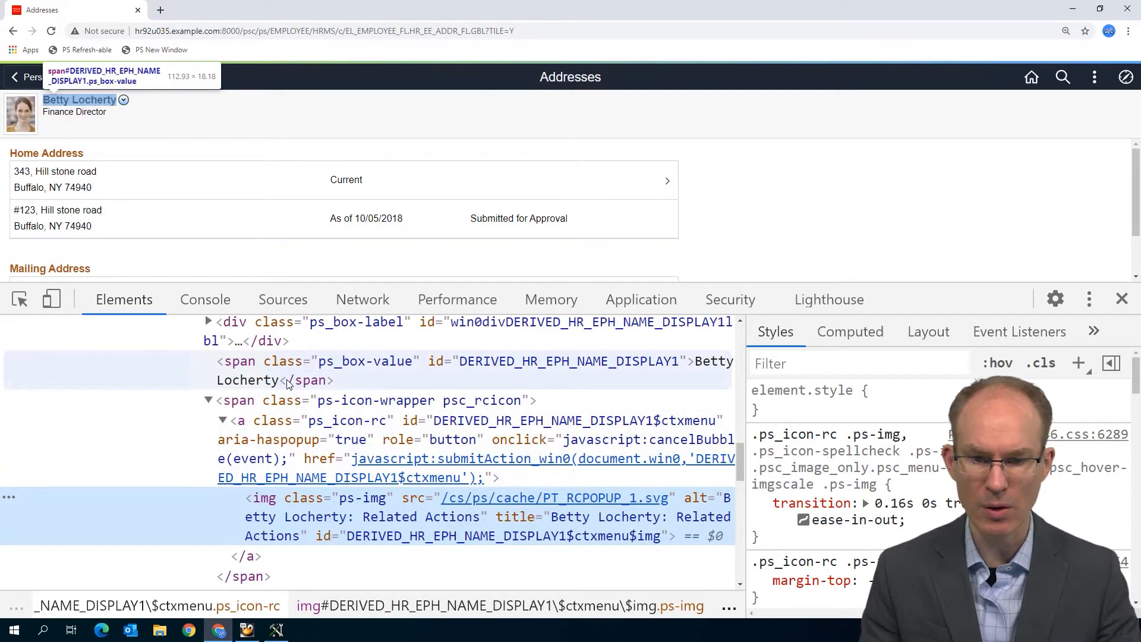
{"action": "scroll", "coordinate": [287, 383], "scroll_direction": "up", "scroll_amount": 1}
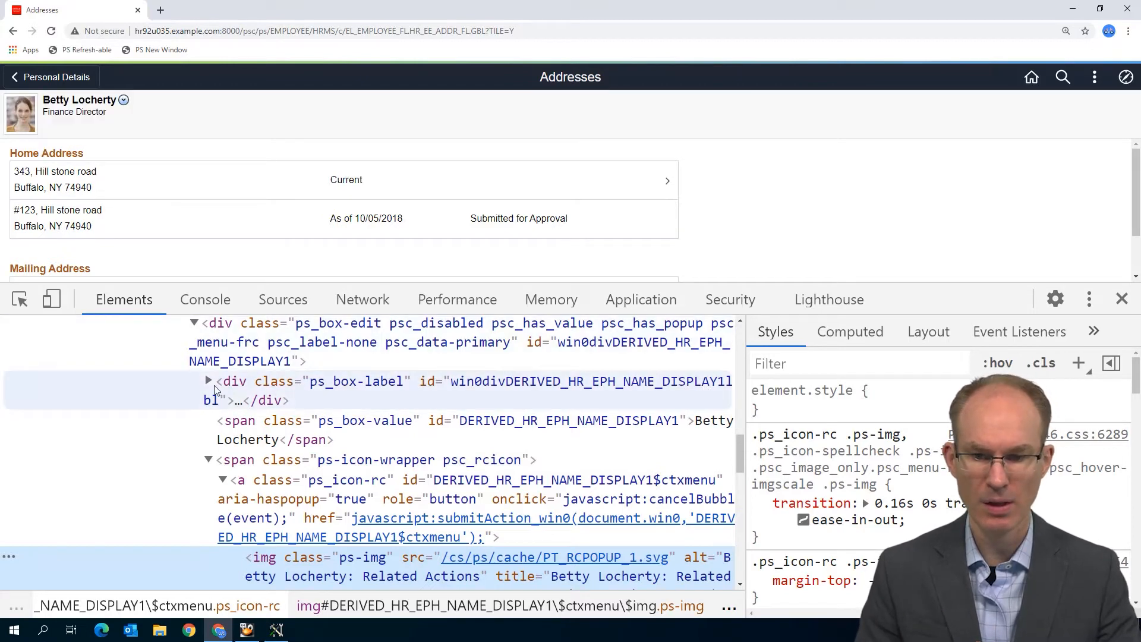
{"action": "left_click", "coordinate": [209, 382]}
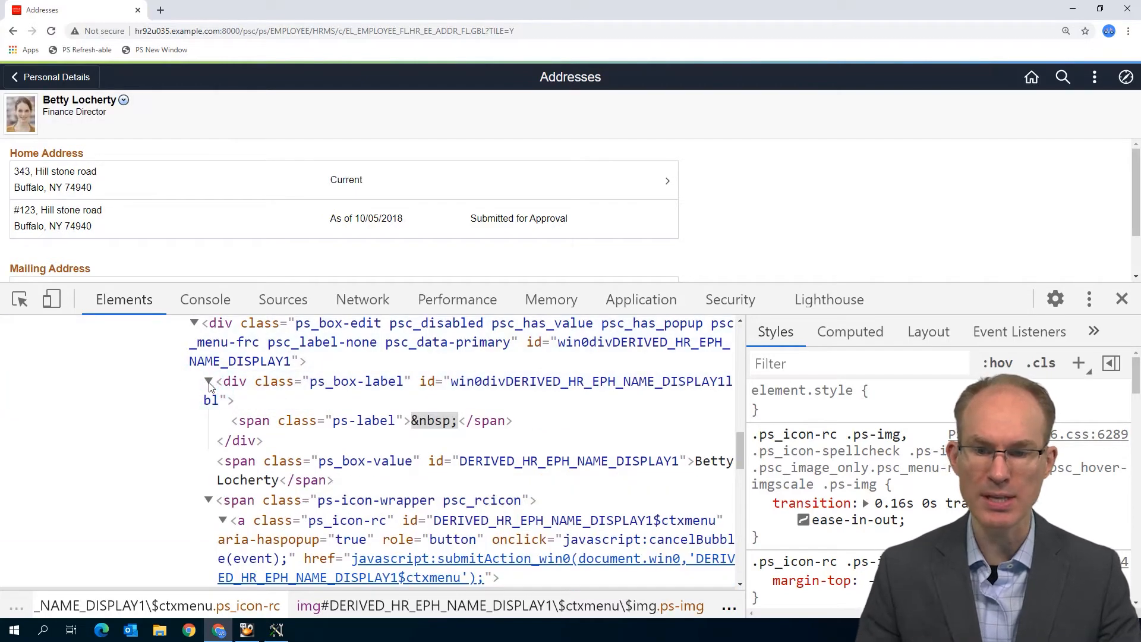
{"action": "left_click", "coordinate": [209, 382]}
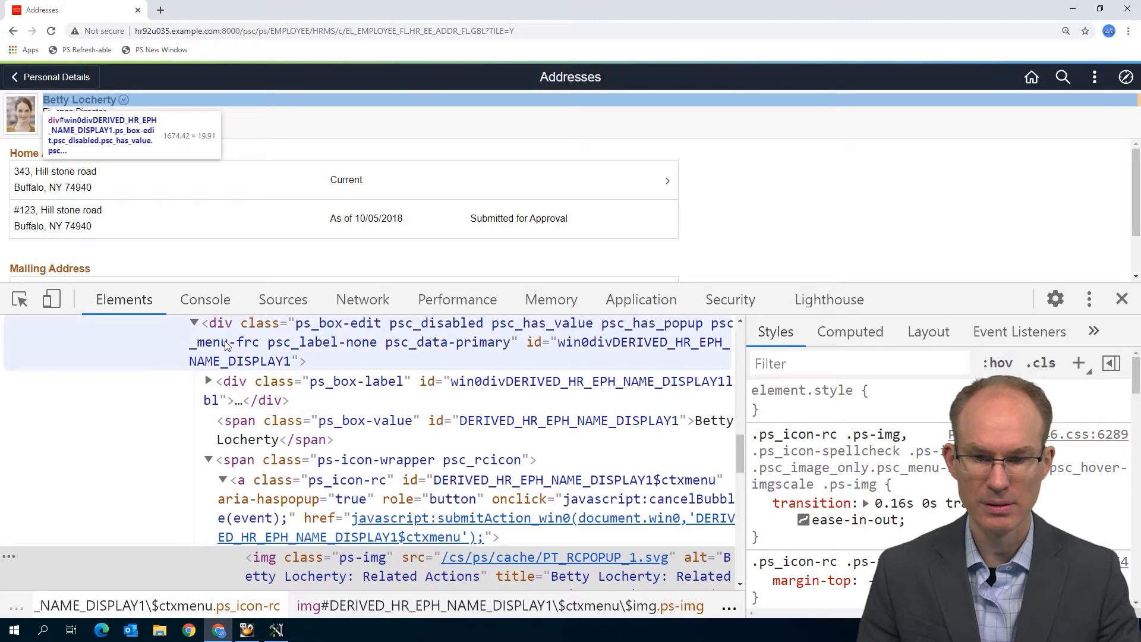
{"action": "left_click", "coordinate": [194, 323]}
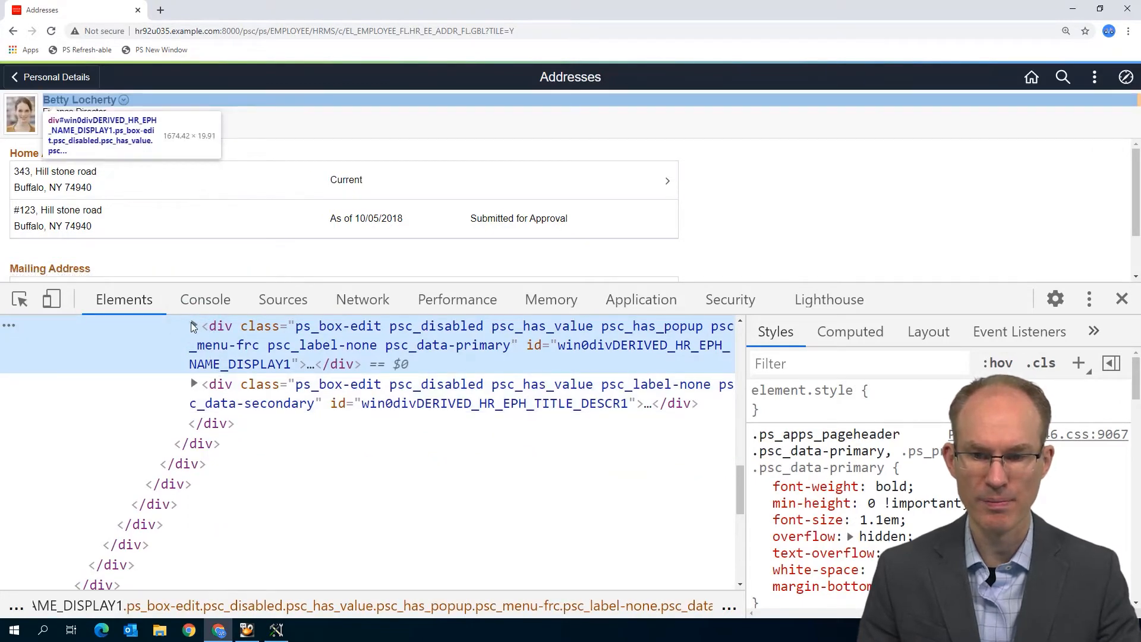
{"action": "left_click", "coordinate": [194, 326]}
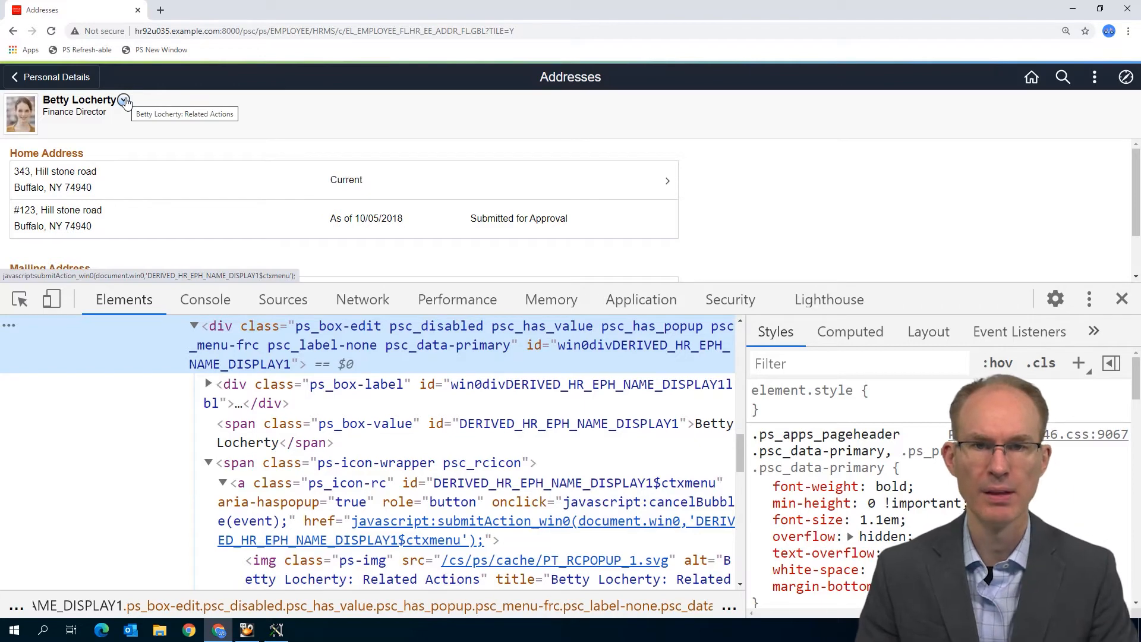
Step: Go to the My Team page in Manager Self Service and inspect the HTML container of the first team member's related actions icon
{"action": "left_click", "coordinate": [1032, 80]}
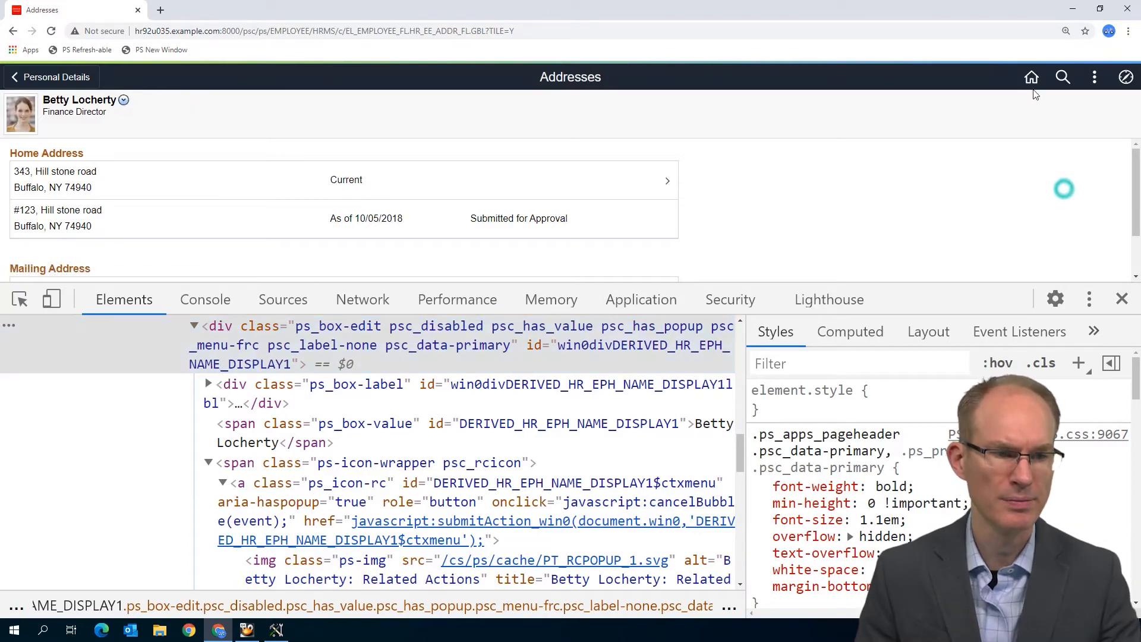
{"action": "left_click", "coordinate": [1121, 299]}
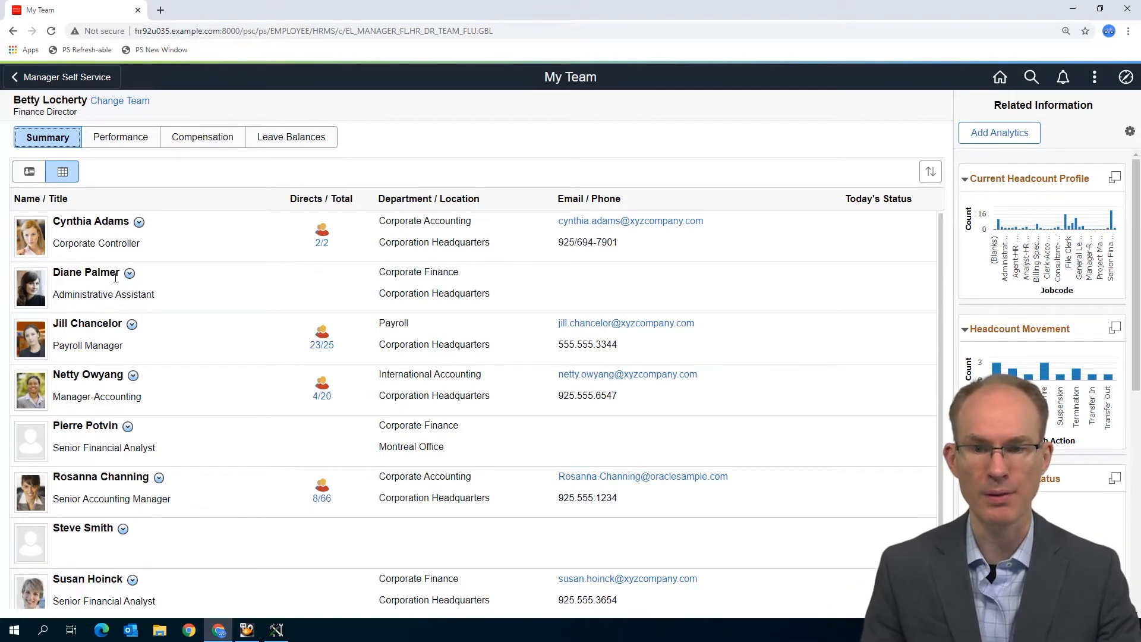
{"action": "right_click", "coordinate": [140, 224]}
{"action": "left_click", "coordinate": [191, 395]}
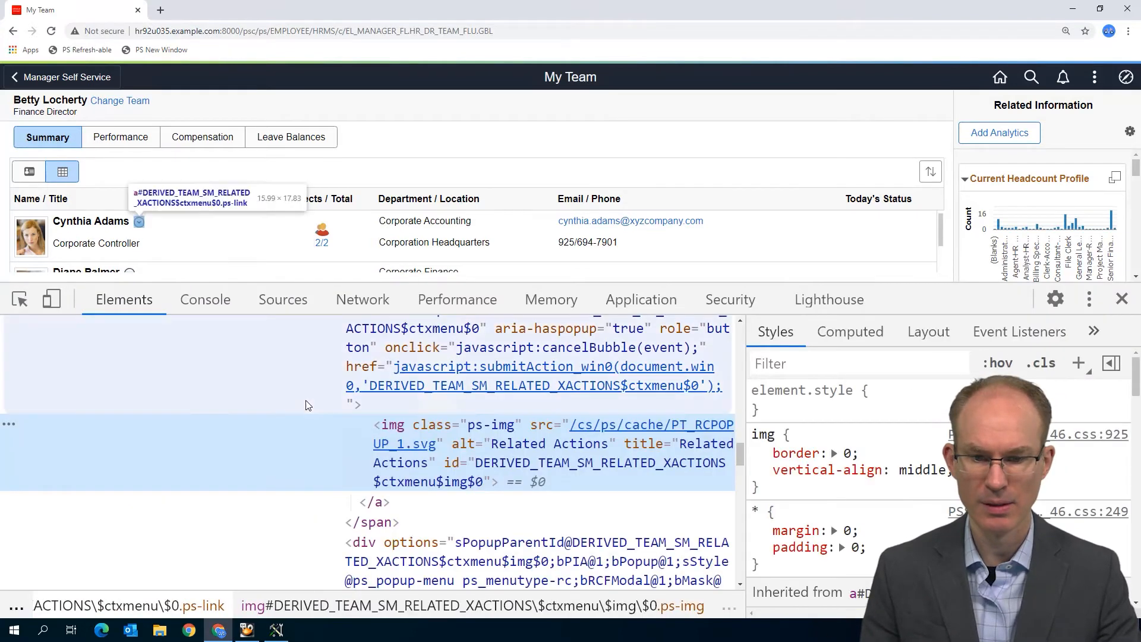
{"action": "scroll", "coordinate": [411, 440], "scroll_direction": "up", "scroll_amount": 1}
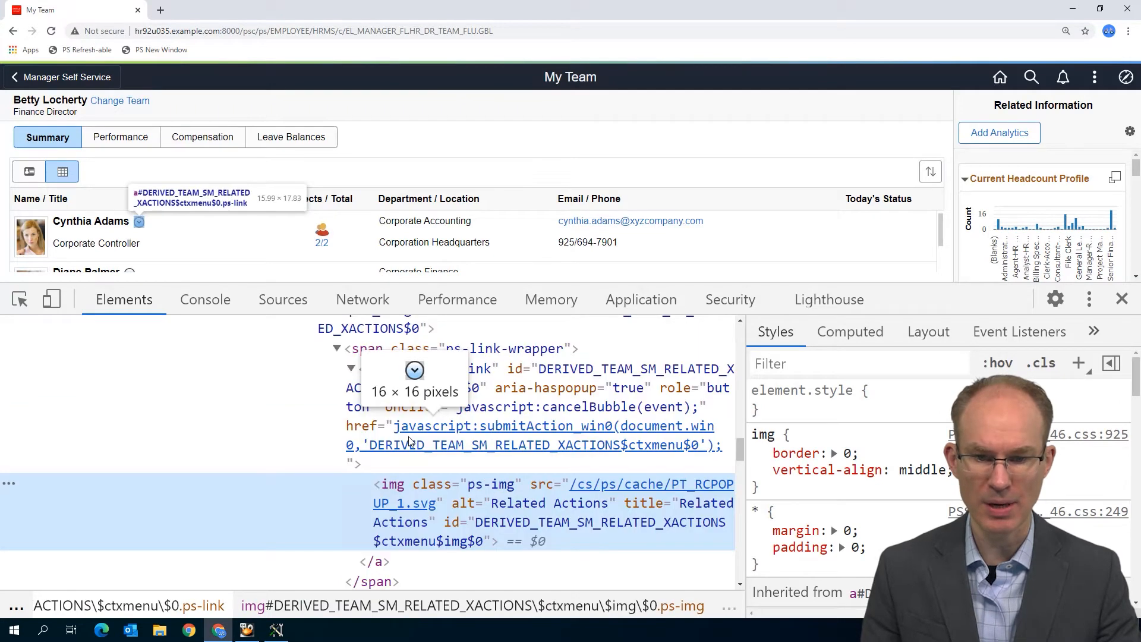
{"action": "scroll", "coordinate": [380, 434], "scroll_direction": "up", "scroll_amount": 2}
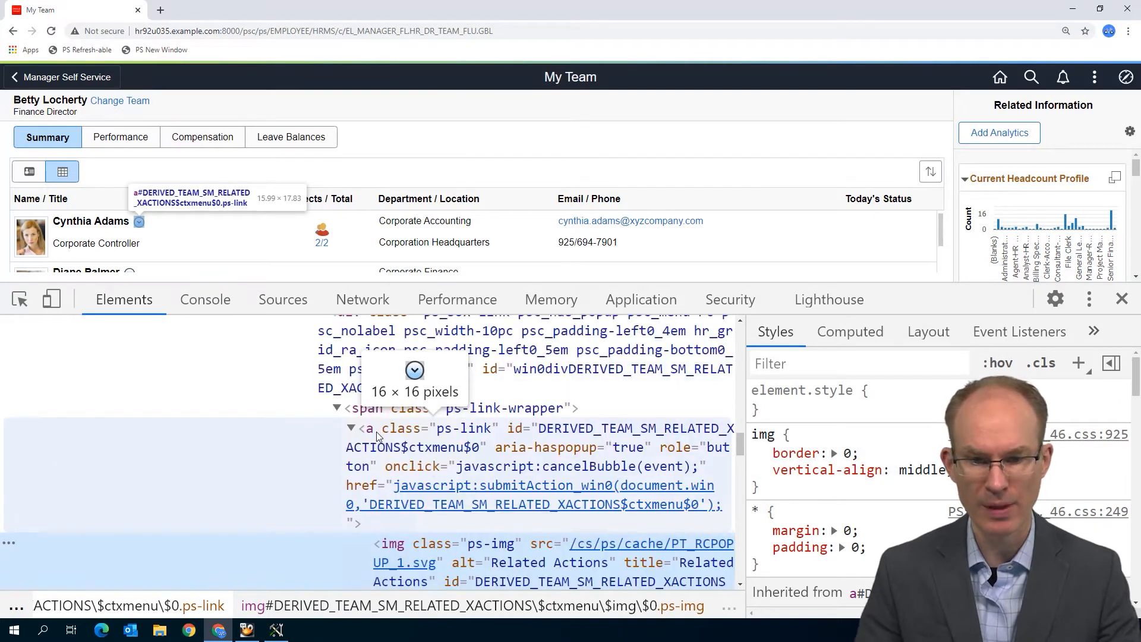
{"action": "scroll", "coordinate": [369, 439], "scroll_direction": "up", "scroll_amount": 1}
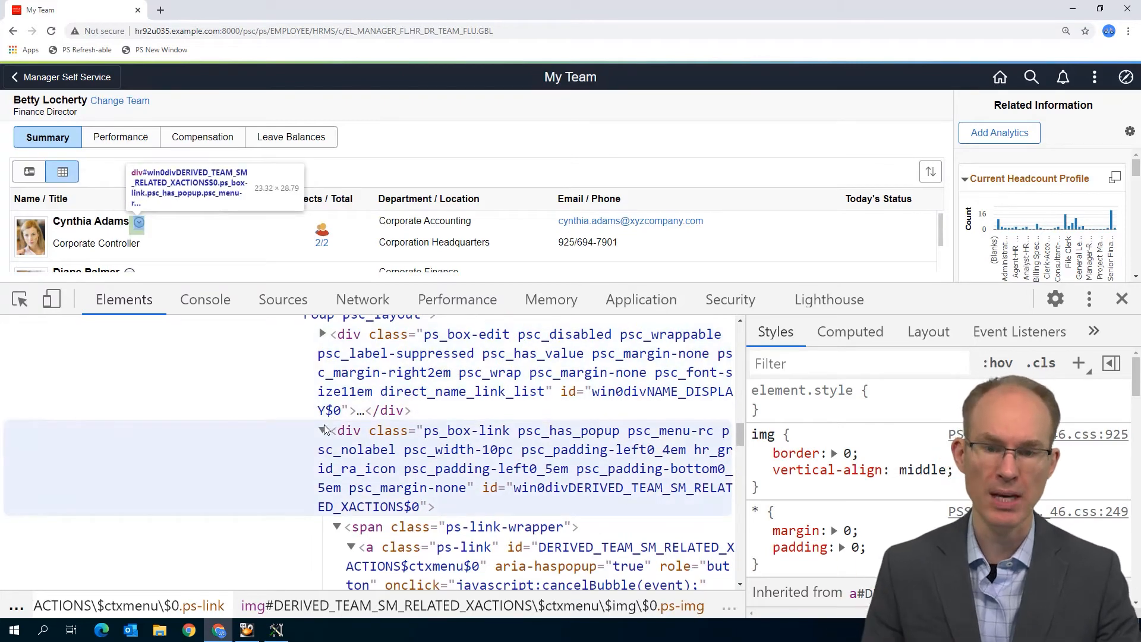
{"action": "left_click", "coordinate": [323, 430]}
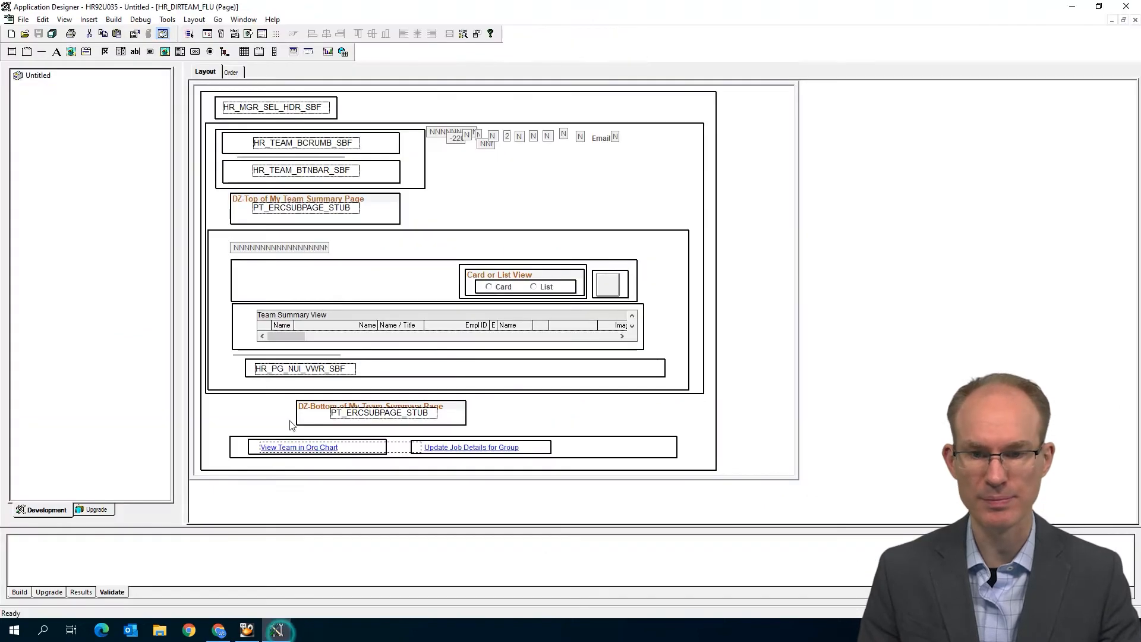
Step: Switch to Application Designer and find the RELATED_XACTIONS field name in the properties of the HR_DIRTEAM_FLU page's related actions push button
{"action": "left_click", "coordinate": [275, 630]}
{"action": "left_click_drag", "start_coordinate": [295, 335], "coordinate": [271, 359]}
{"action": "left_click", "coordinate": [231, 73]}
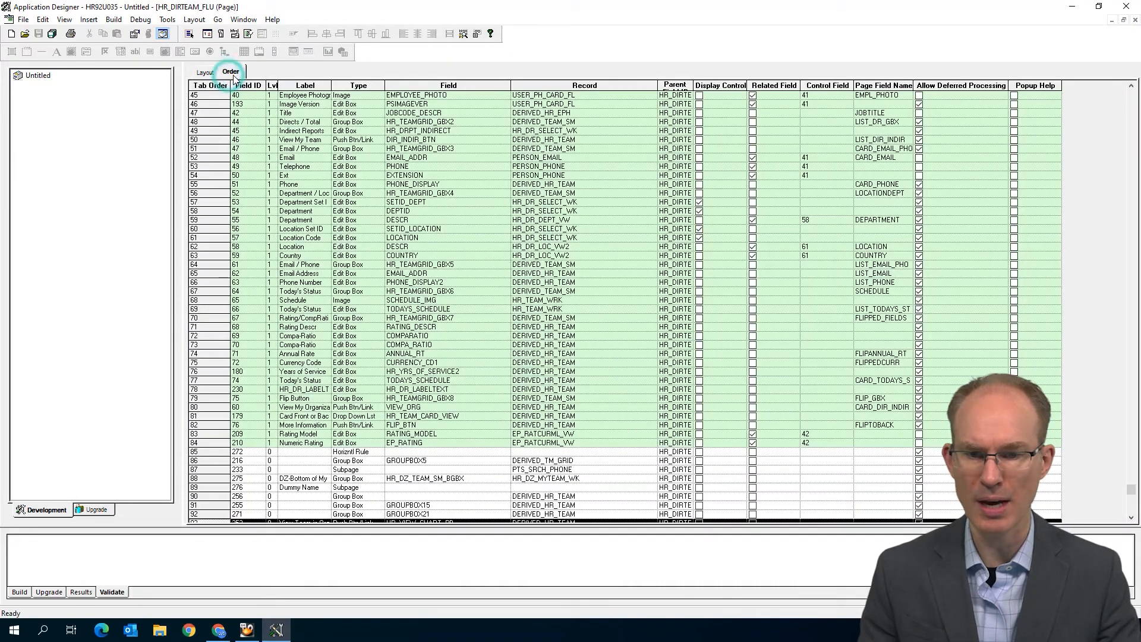
{"action": "left_click_drag", "start_coordinate": [1130, 489], "coordinate": [1130, 393]}
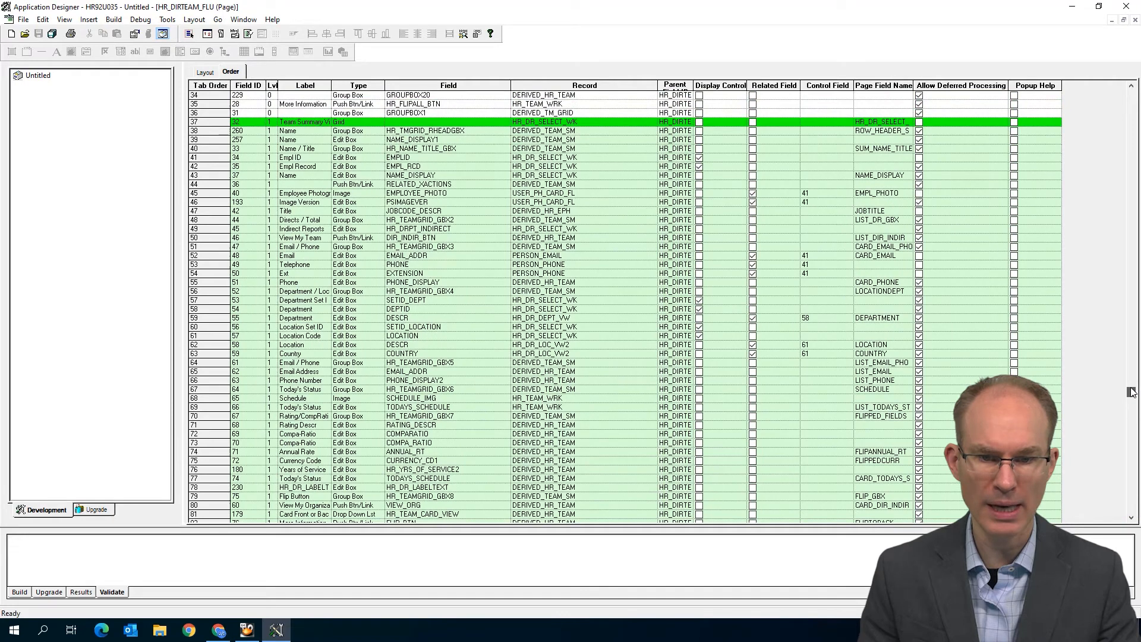
{"action": "left_click", "coordinate": [350, 184]}
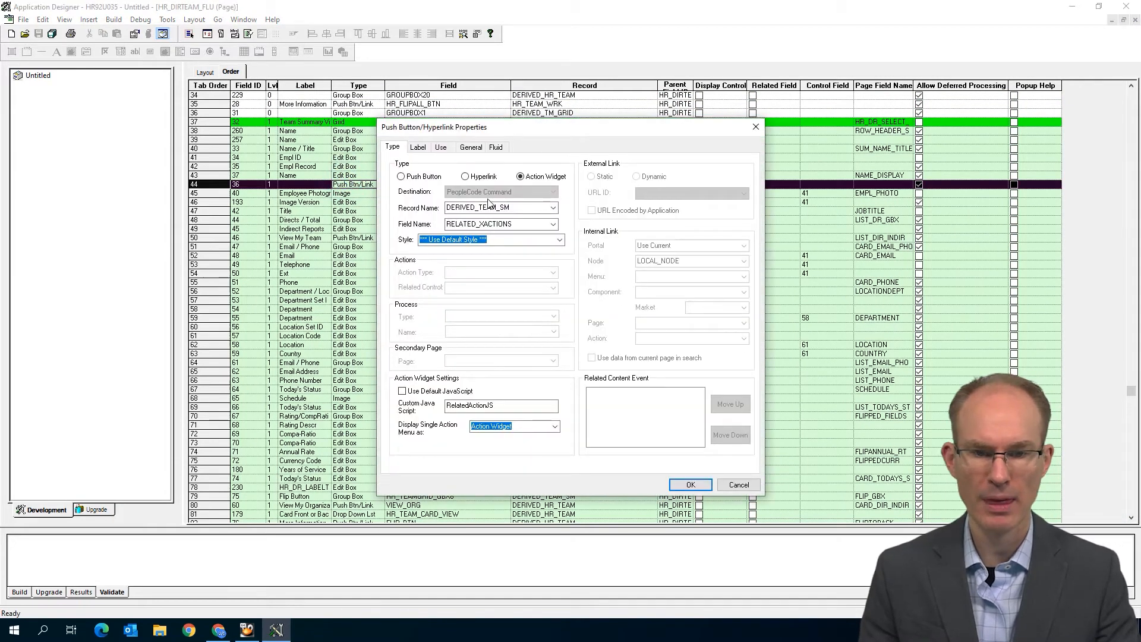
{"action": "left_click", "coordinate": [496, 225]}
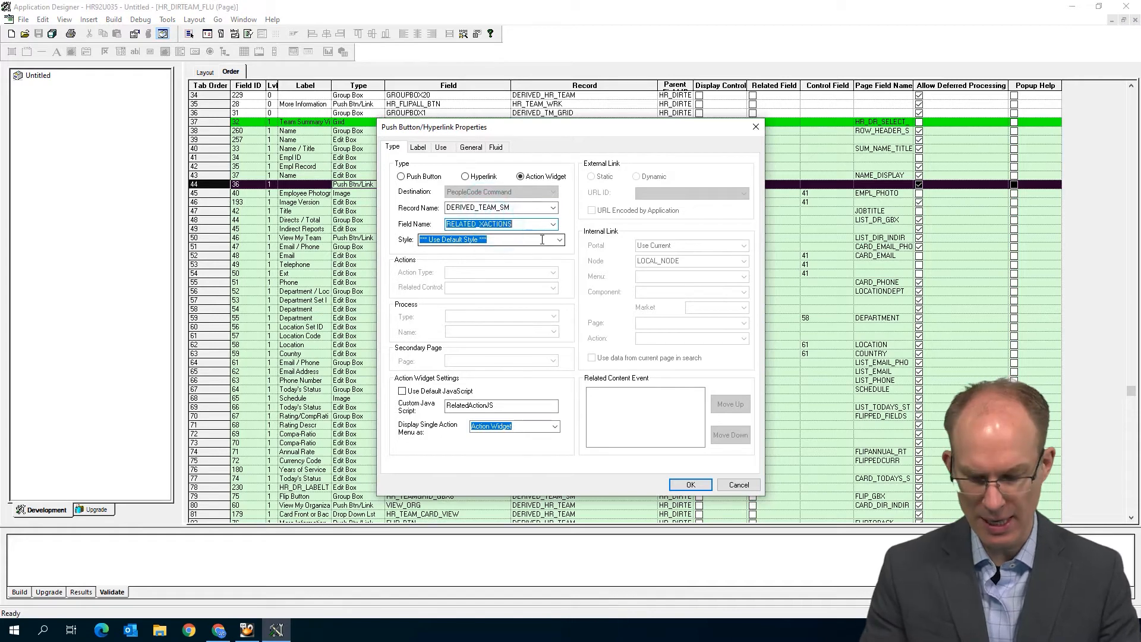
Step: Switch back to the browser, open a new window and go to the Page and Field Configurator under Enterprise Components
{"action": "left_click", "coordinate": [219, 630]}
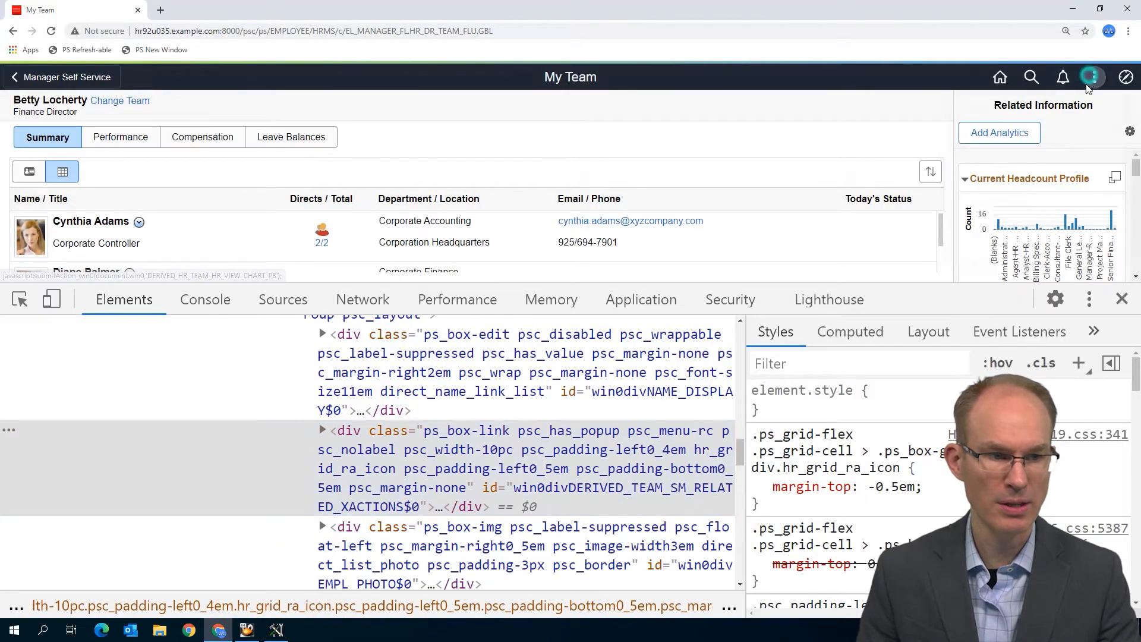
{"action": "left_click", "coordinate": [1094, 76]}
{"action": "left_click", "coordinate": [1012, 177]}
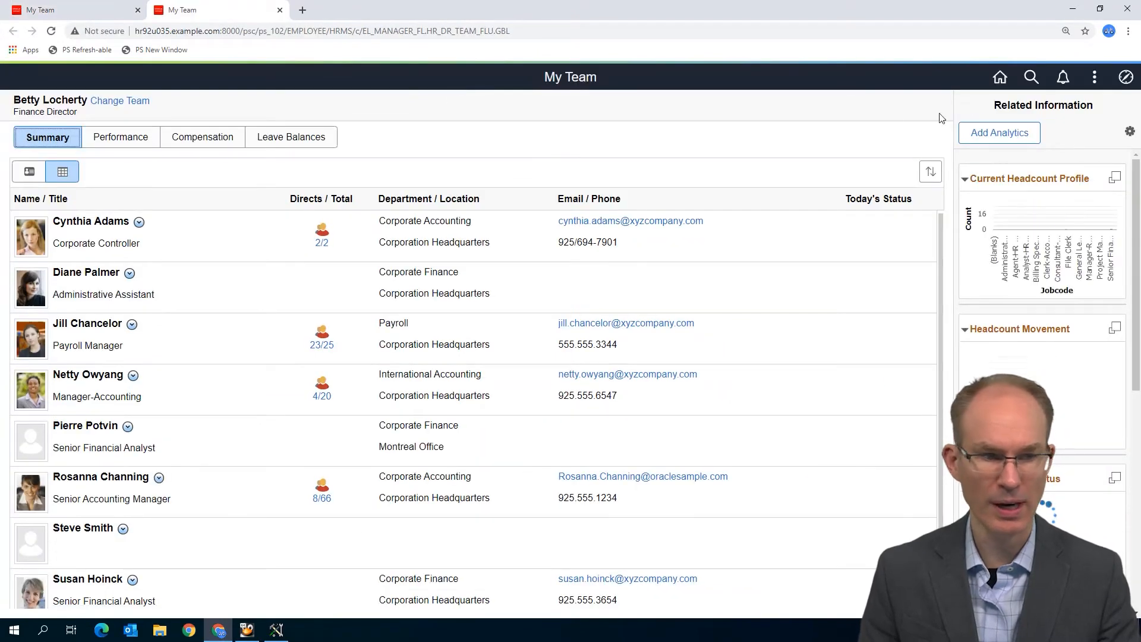
{"action": "left_click", "coordinate": [1133, 74]}
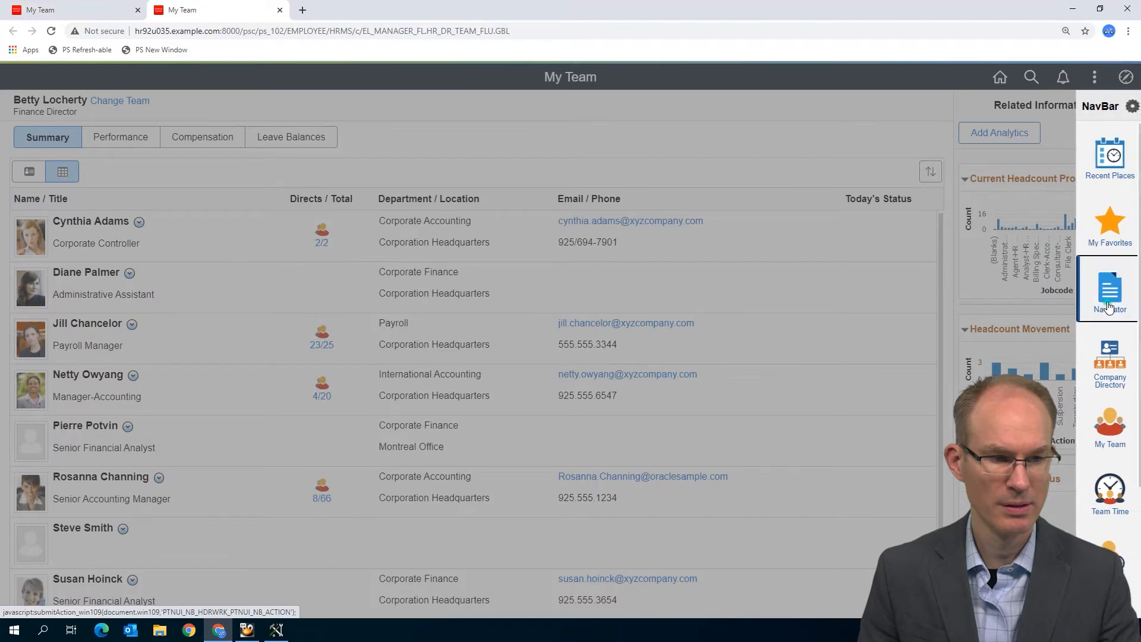
{"action": "scroll", "coordinate": [1046, 256], "scroll_direction": "down", "scroll_amount": 8}
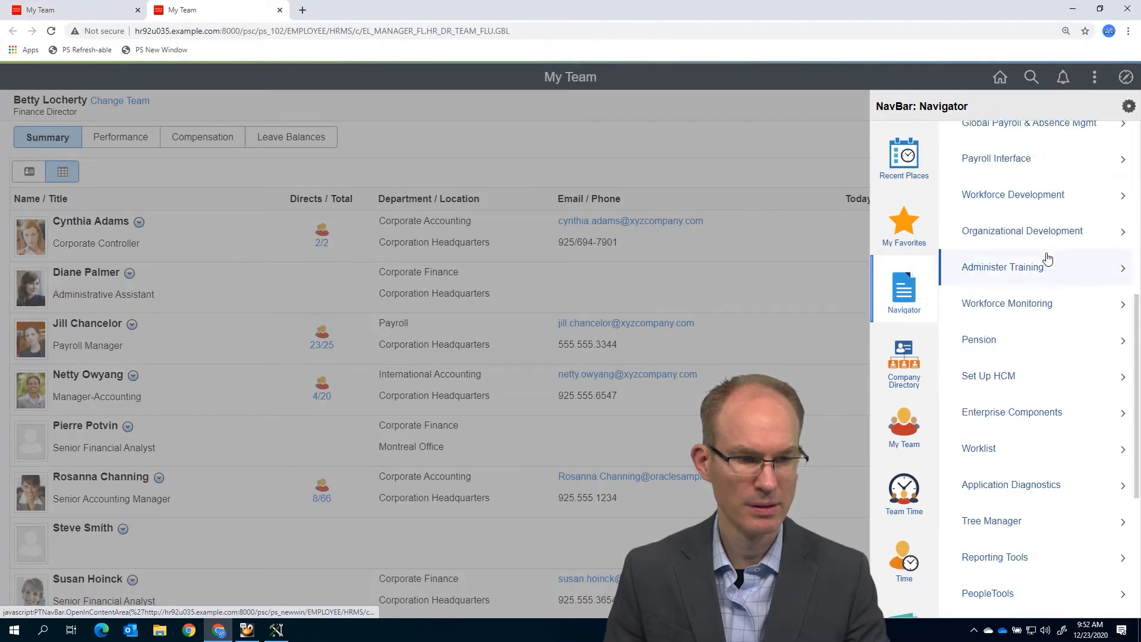
{"action": "left_click", "coordinate": [1032, 351]}
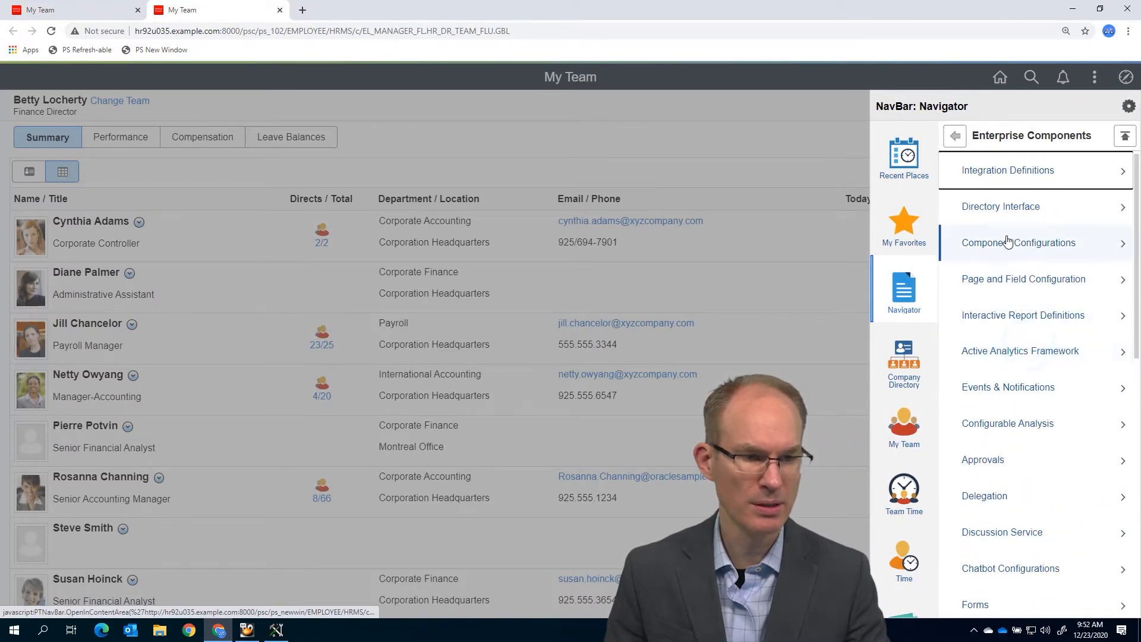
{"action": "left_click", "coordinate": [1010, 278]}
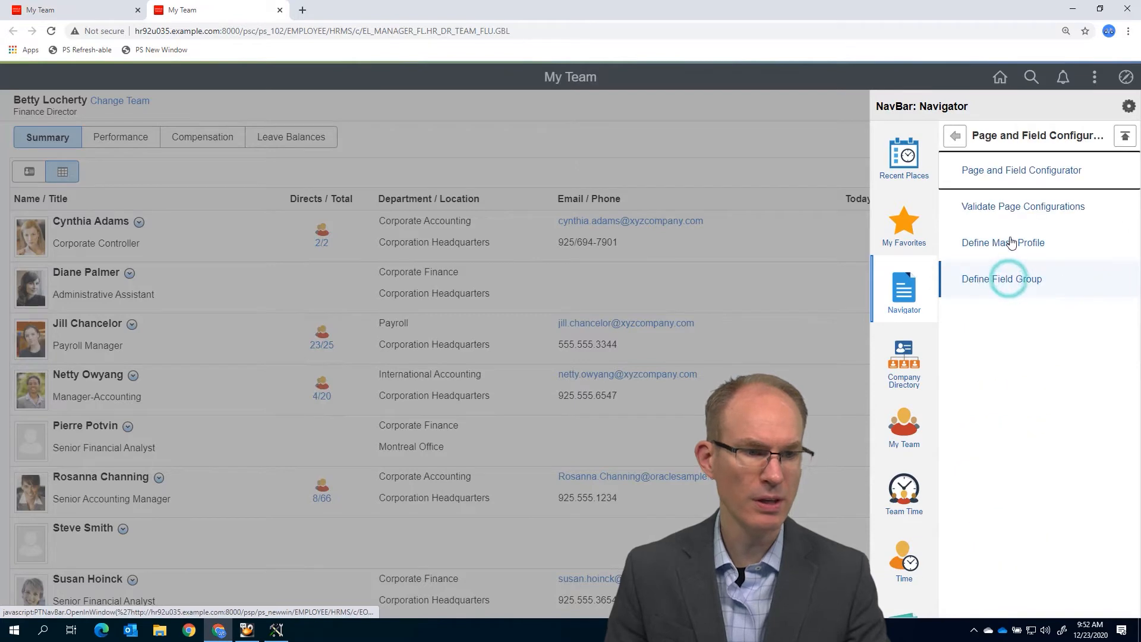
{"action": "left_click", "coordinate": [1006, 177]}
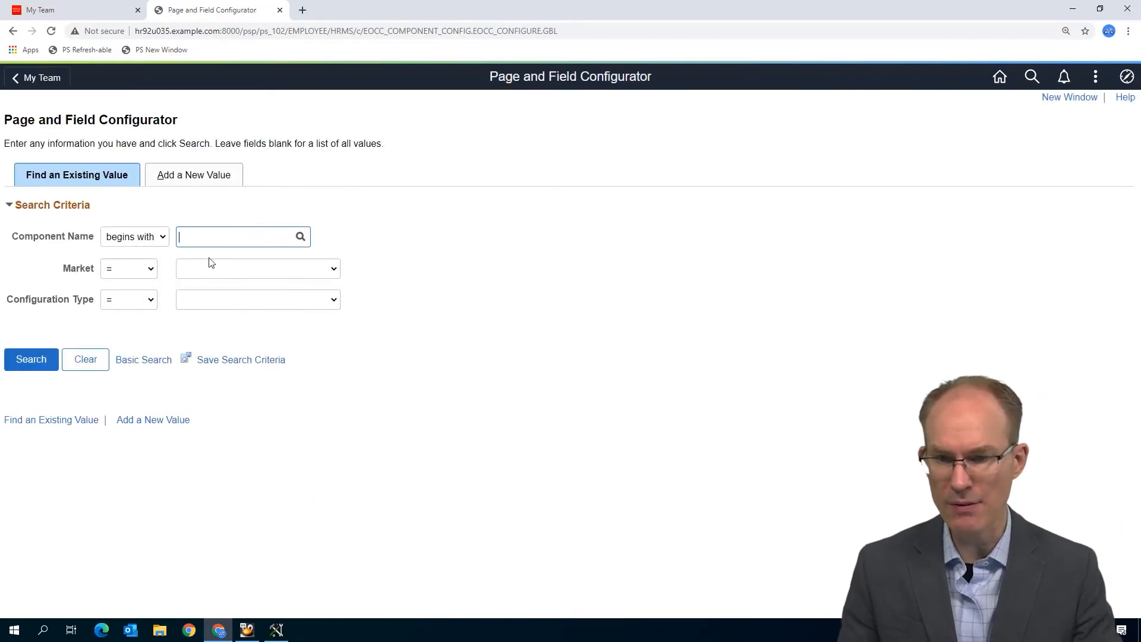
Step: Search for configurations whose component name begins with HR_DR and open the HR_DR_TEAM_FLU configuration
{"action": "left_click", "coordinate": [206, 238]}
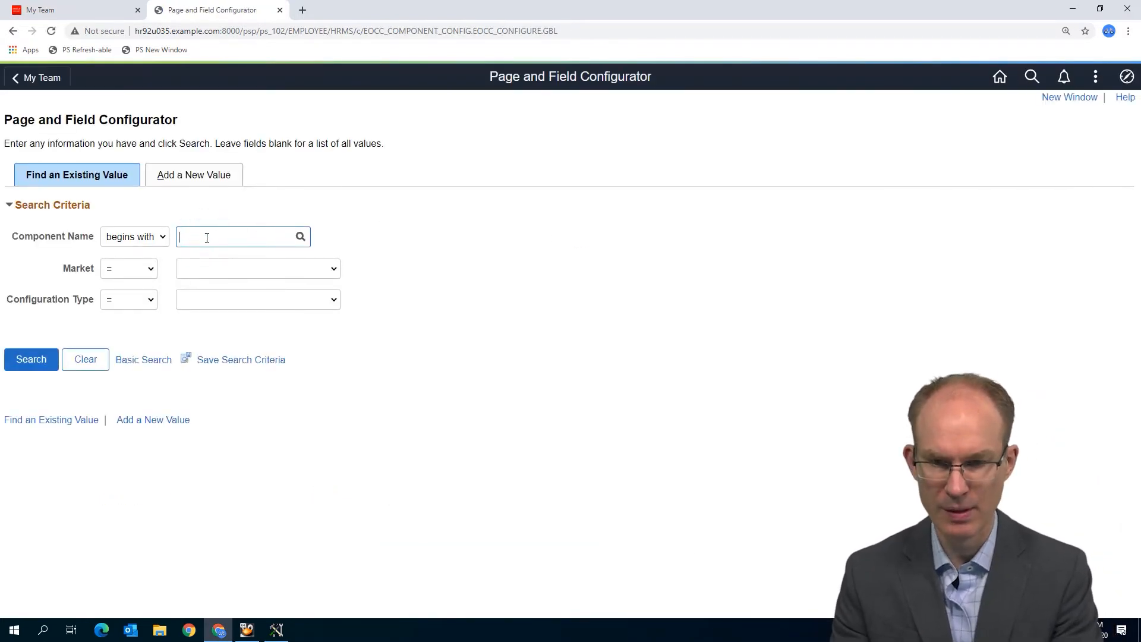
{"action": "type", "text": "hr_dr"}
{"action": "key", "text": "Return"}
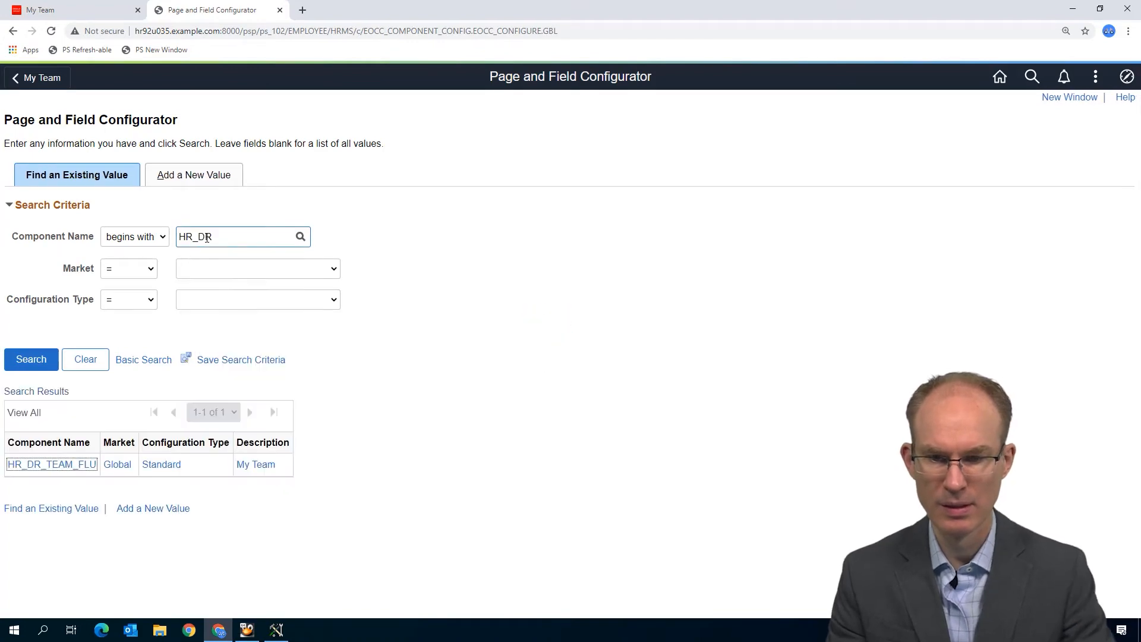
{"action": "left_click", "coordinate": [54, 466]}
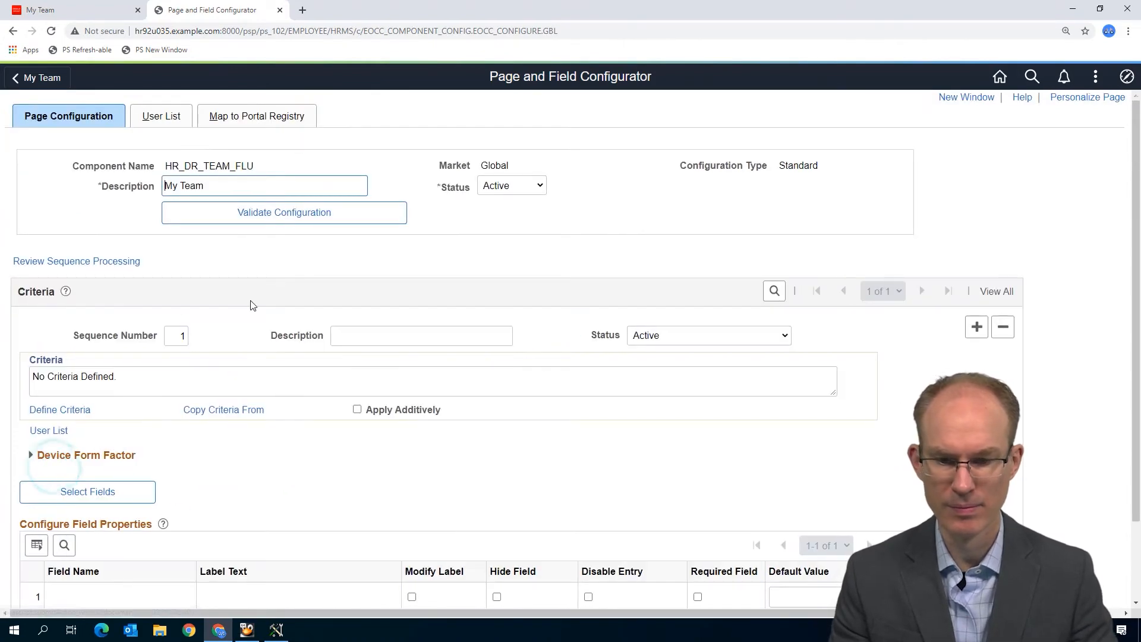
Step: Open the field selection for the configuration's criteria and find related_xactions among the page fields
{"action": "scroll", "coordinate": [115, 404], "scroll_direction": "down", "scroll_amount": 2}
{"action": "left_click", "coordinate": [116, 405]}
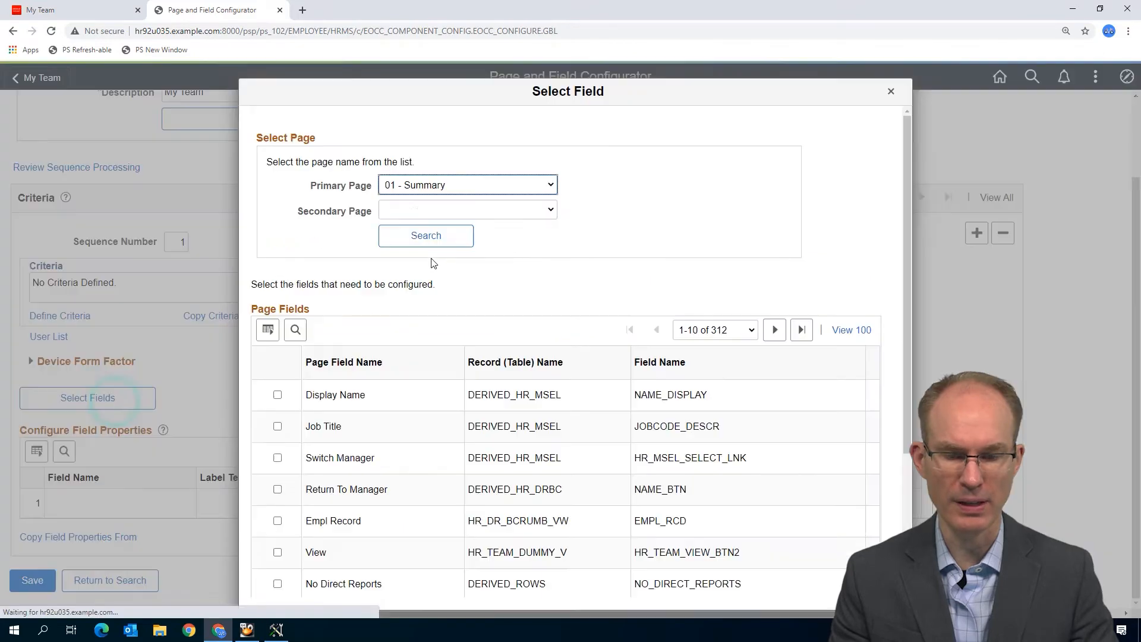
{"action": "left_click", "coordinate": [295, 330]}
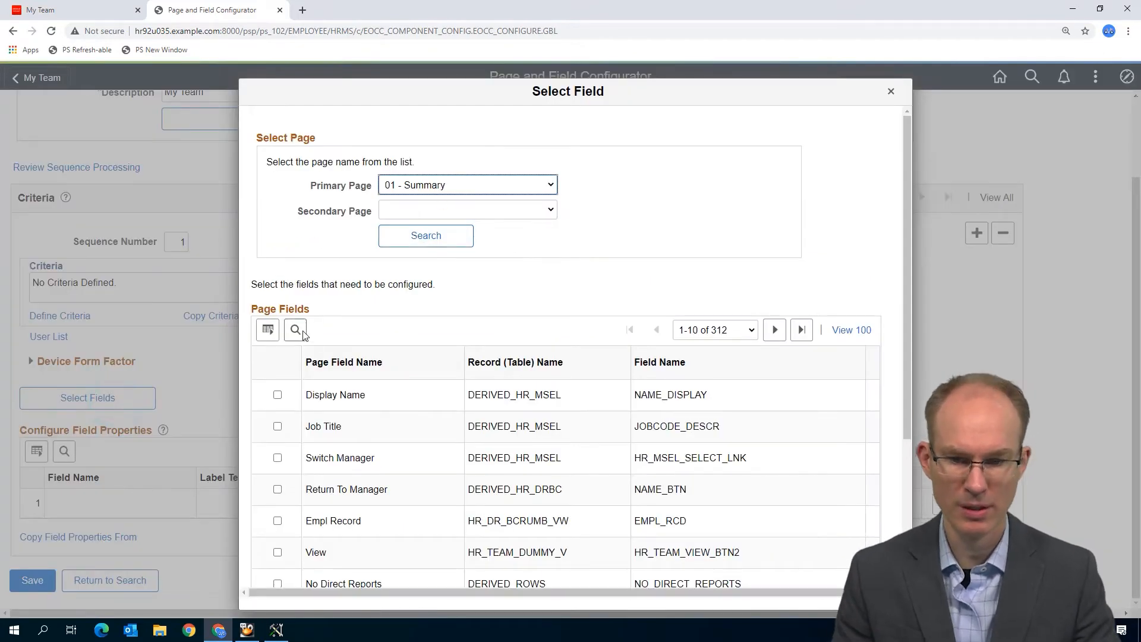
{"action": "type", "text": "related_xactions"}
{"action": "key", "text": "Return"}
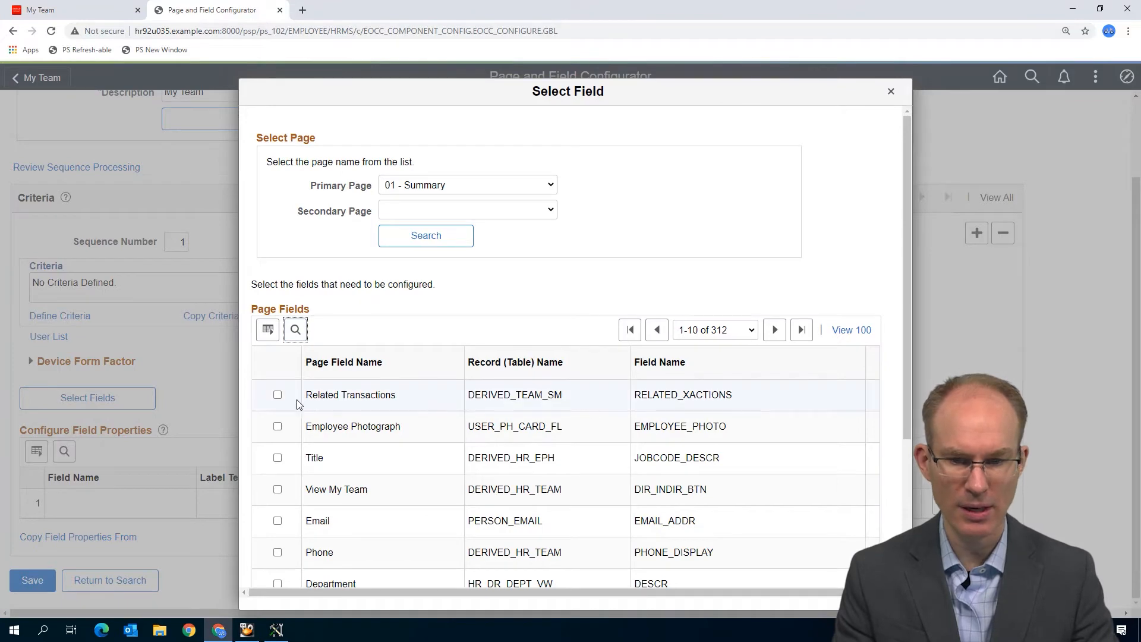
Step: Add the Related Transactions field (RELATED_XACTIONS) to the configuration, set it to hidden and save the configuration
{"action": "left_click", "coordinate": [277, 395]}
{"action": "scroll", "coordinate": [374, 392], "scroll_direction": "down", "scroll_amount": 4}
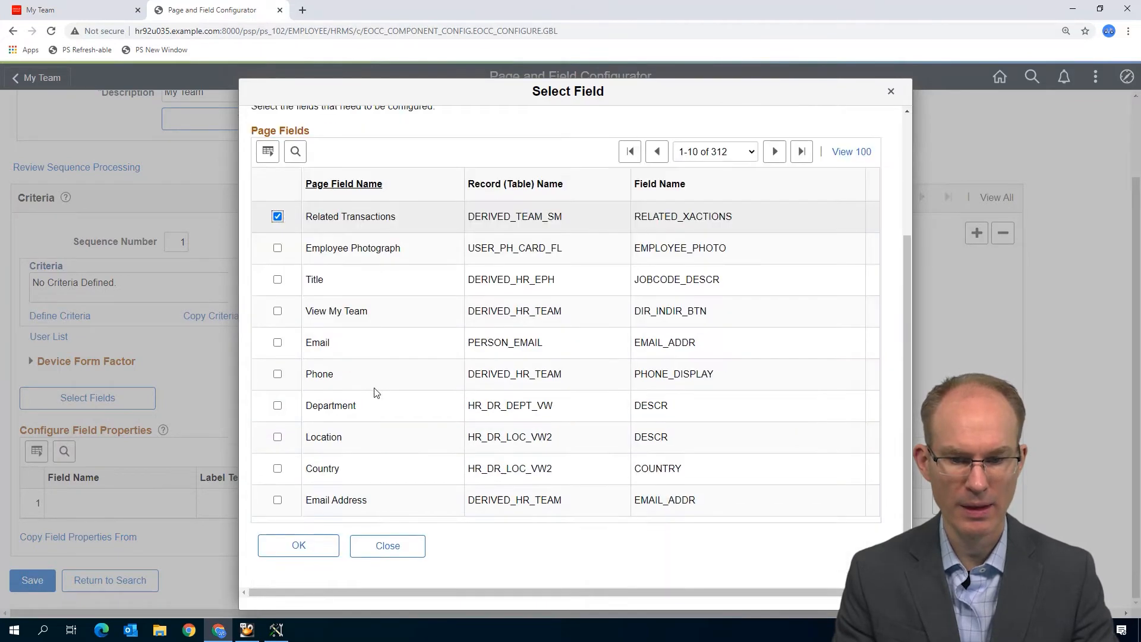
{"action": "left_click", "coordinate": [310, 527]}
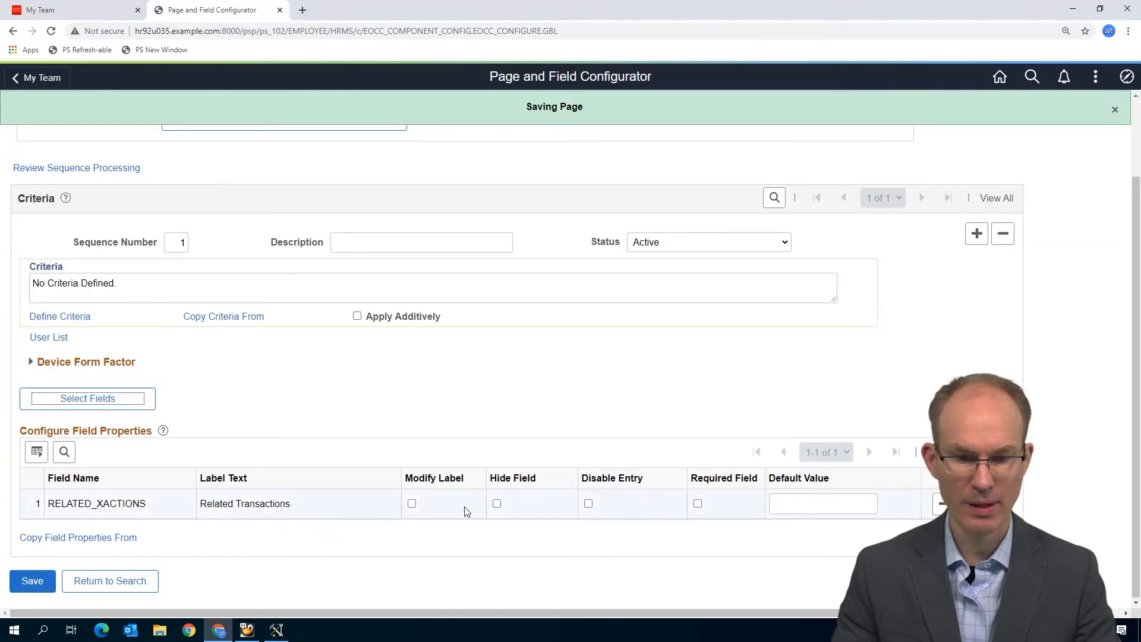
{"action": "left_click", "coordinate": [496, 504]}
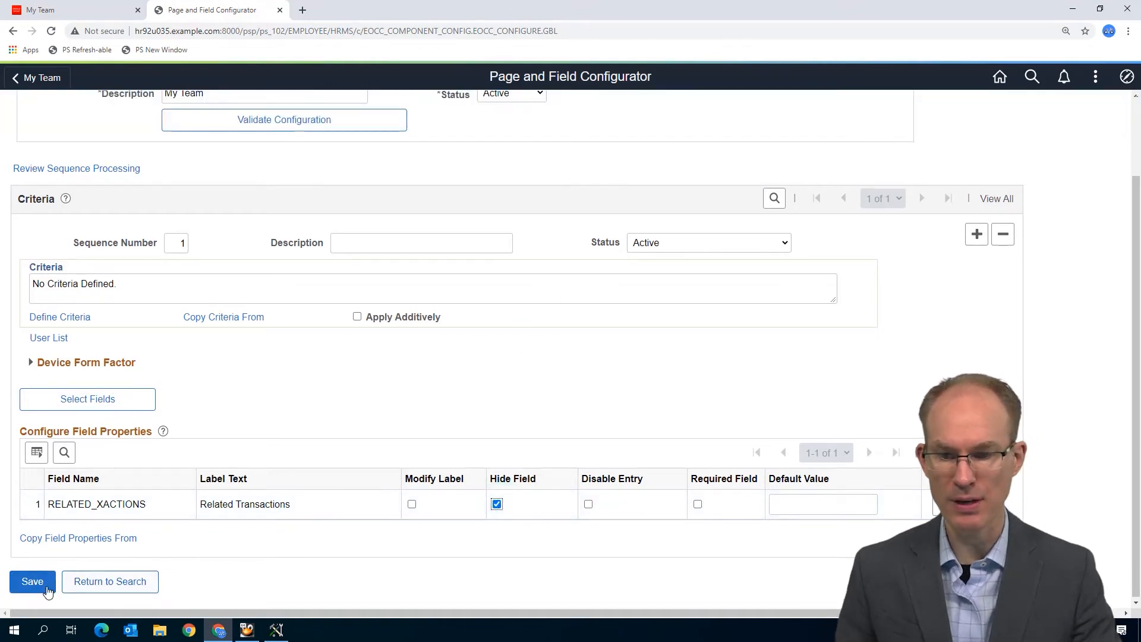
{"action": "left_click", "coordinate": [39, 582]}
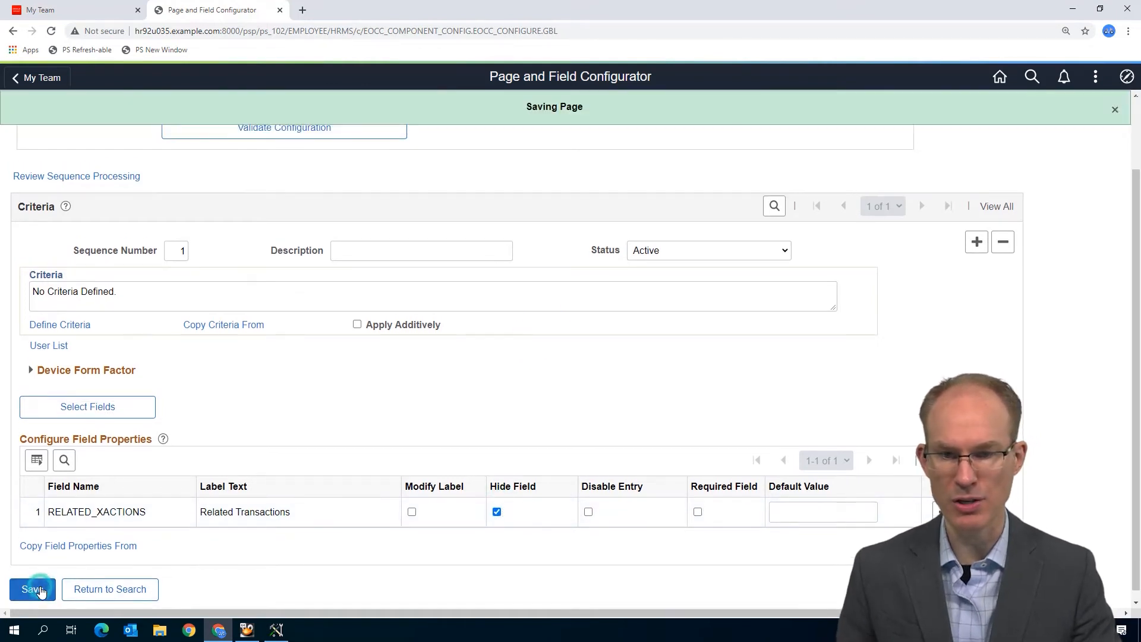
{"action": "left_click", "coordinate": [1116, 111]}
Step: Close the developer tools on the My Team page, and apply the configuration to the EMPLOYEE portal's My Team registry entry
{"action": "left_click", "coordinate": [52, 12]}
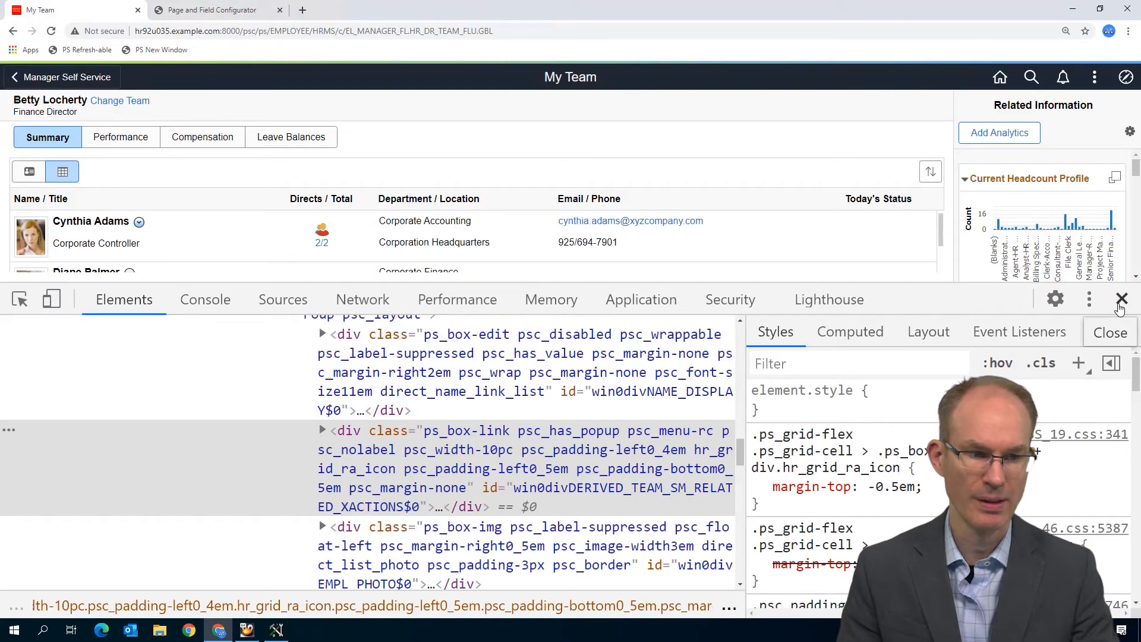
{"action": "left_click", "coordinate": [1120, 299]}
{"action": "left_click", "coordinate": [220, 10]}
{"action": "scroll", "coordinate": [274, 190], "scroll_direction": "up", "scroll_amount": 2}
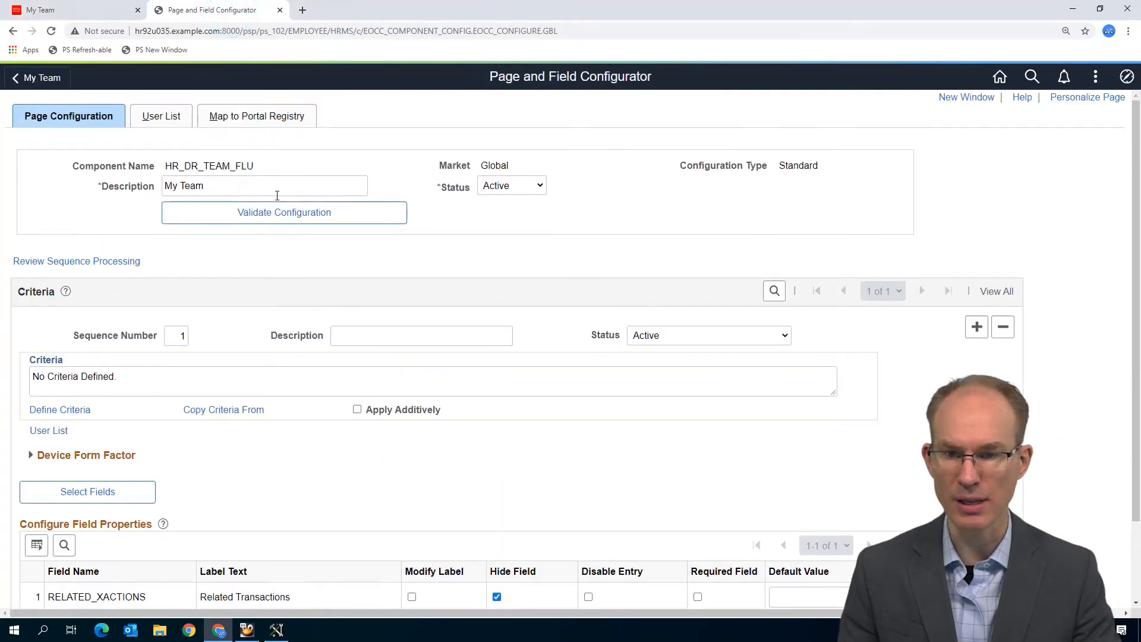
{"action": "left_click", "coordinate": [257, 117]}
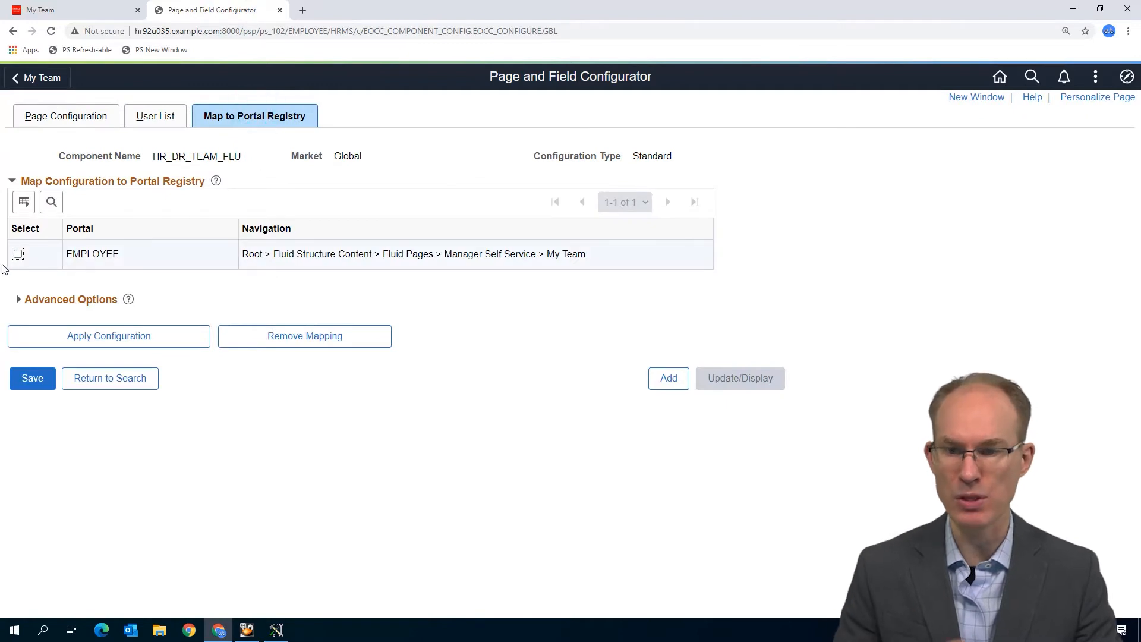
{"action": "left_click", "coordinate": [18, 255]}
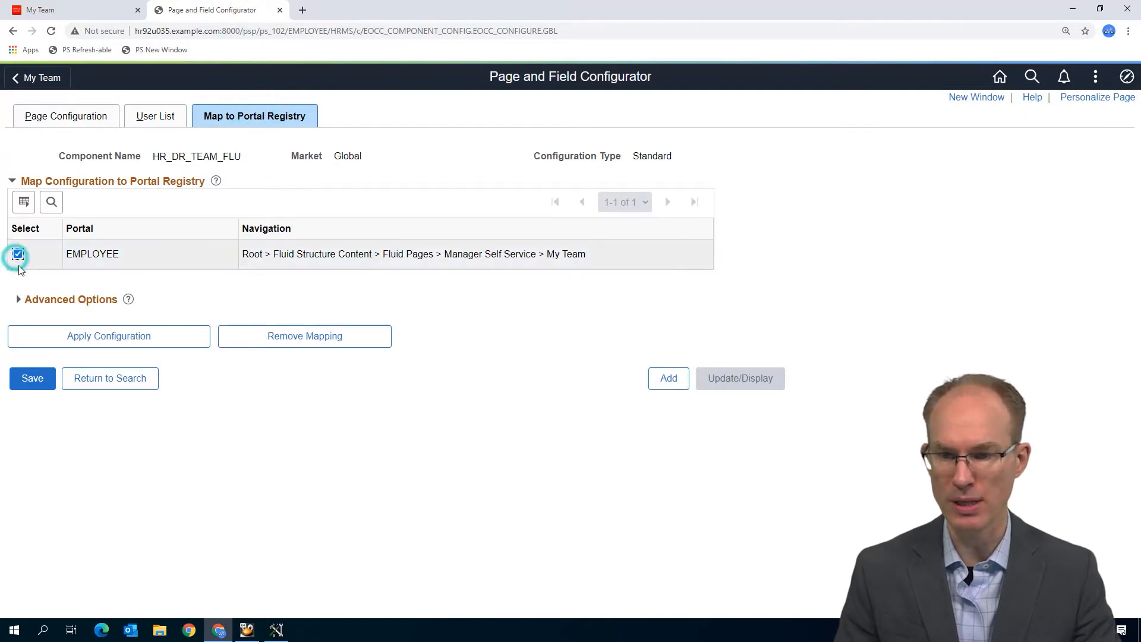
{"action": "left_click", "coordinate": [98, 343]}
{"action": "left_click", "coordinate": [573, 351]}
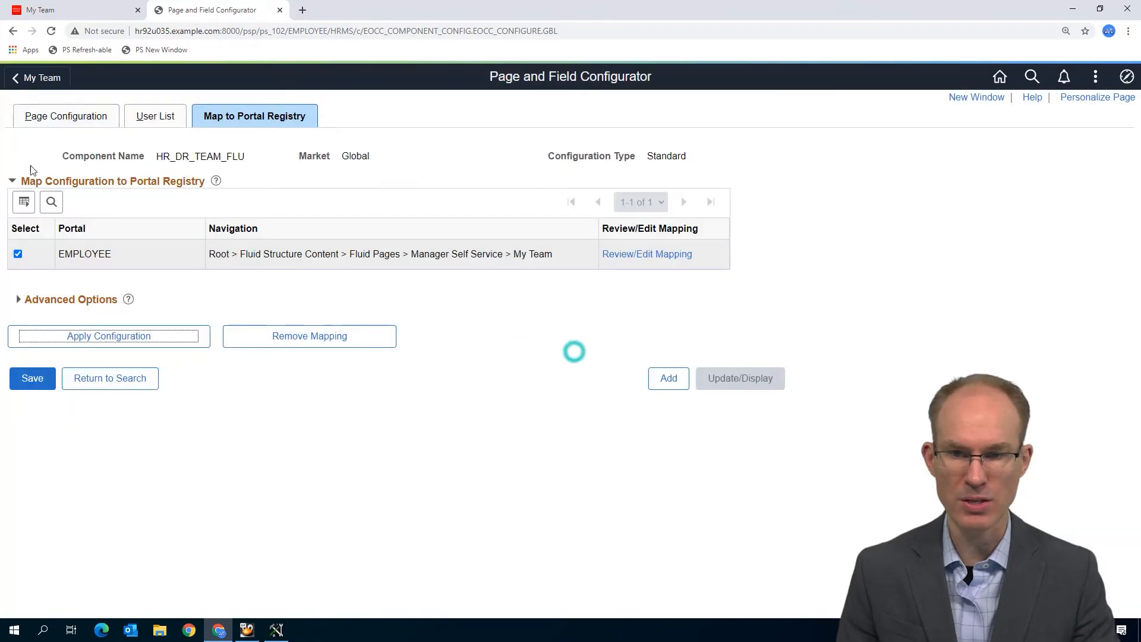
Step: Reload the My Team page and check the team members' names for the related actions icon
{"action": "left_click", "coordinate": [66, 10]}
{"action": "left_click", "coordinate": [51, 30]}
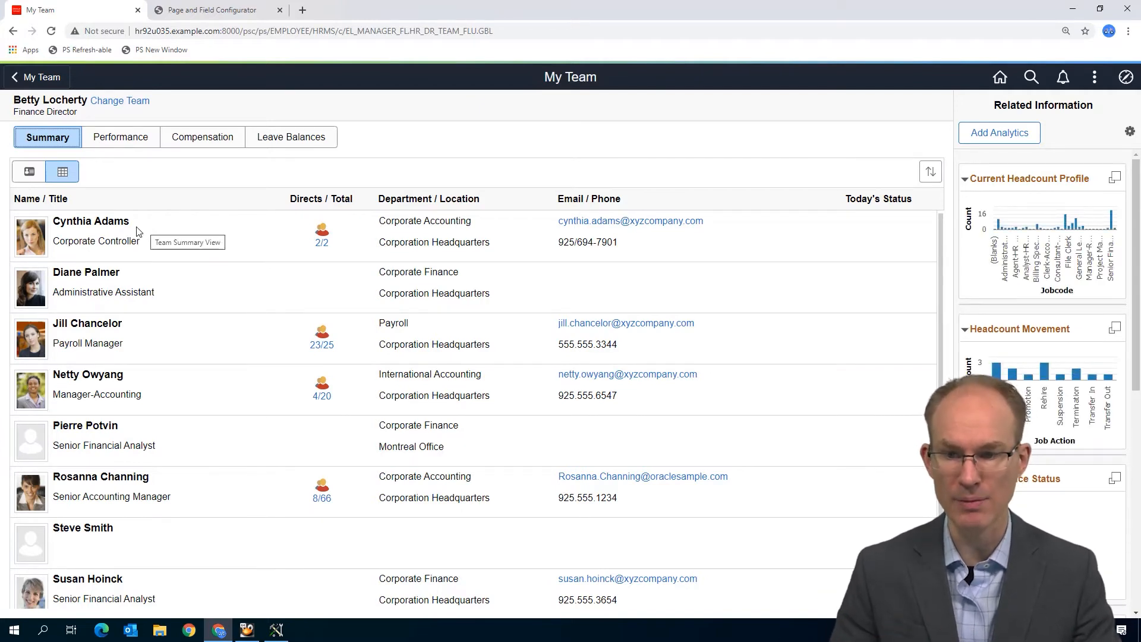
{"action": "left_click_drag", "start_coordinate": [60, 221], "coordinate": [123, 223]}
{"action": "left_click", "coordinate": [153, 231]}
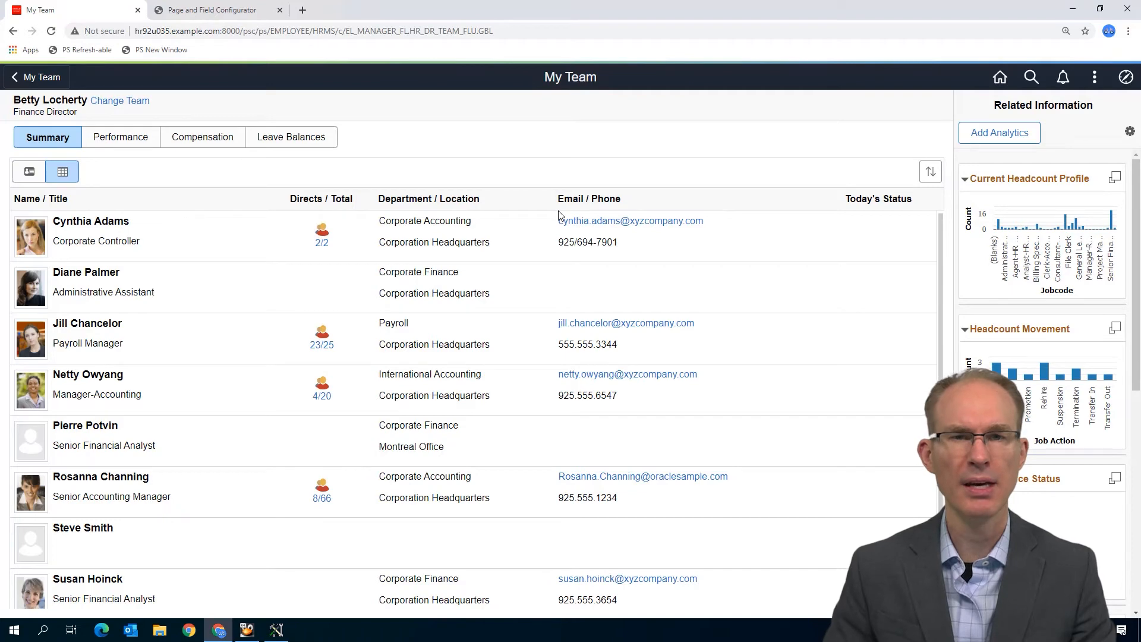
Step: Switch to Application Designer and copy the HR_VIEW_CHART_PB field name from the View Team in Org Chart hyperlink's properties in the HR_DIRTEAM_FLU layout
{"action": "left_click", "coordinate": [1094, 78]}
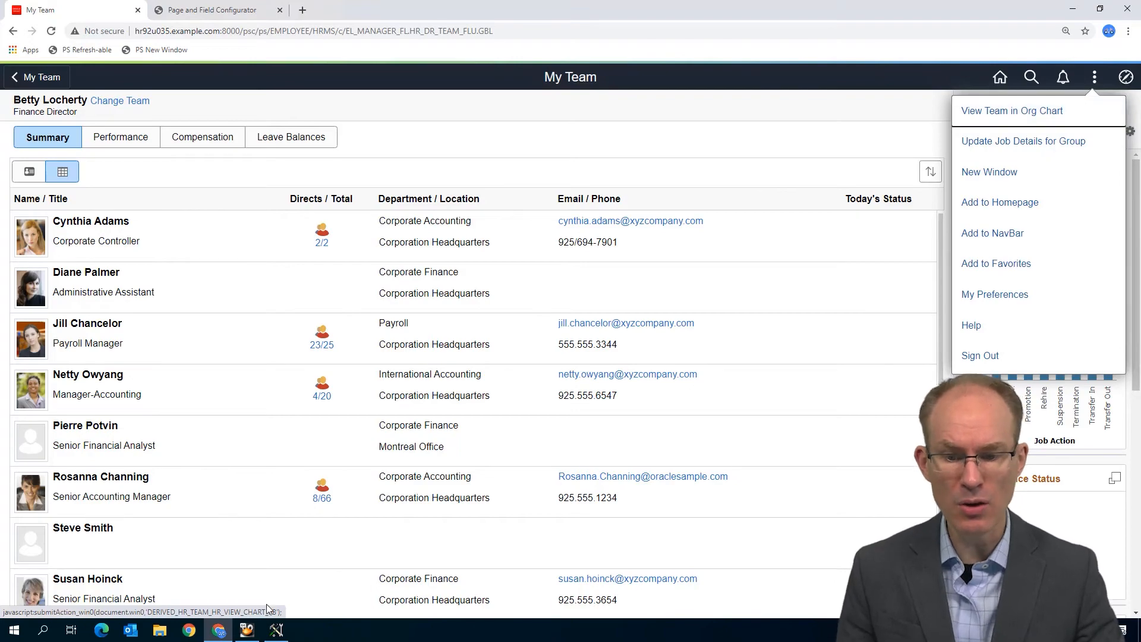
{"action": "left_click", "coordinate": [276, 629]}
{"action": "left_click", "coordinate": [735, 484]}
{"action": "left_click", "coordinate": [206, 74]}
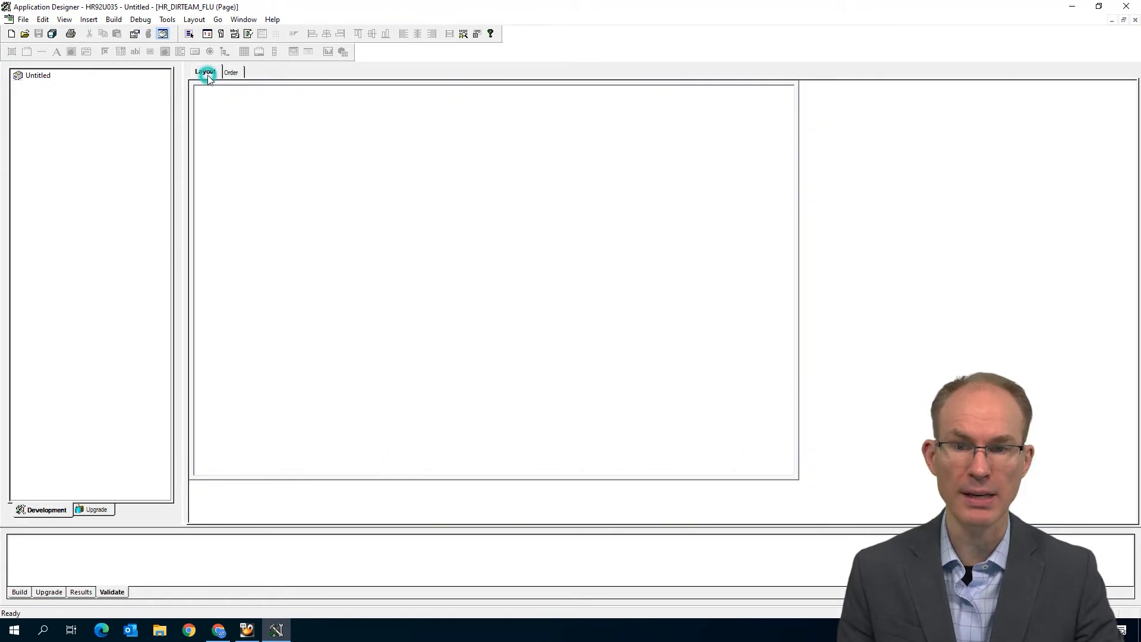
{"action": "left_click", "coordinate": [328, 448]}
{"action": "left_click", "coordinate": [333, 449]}
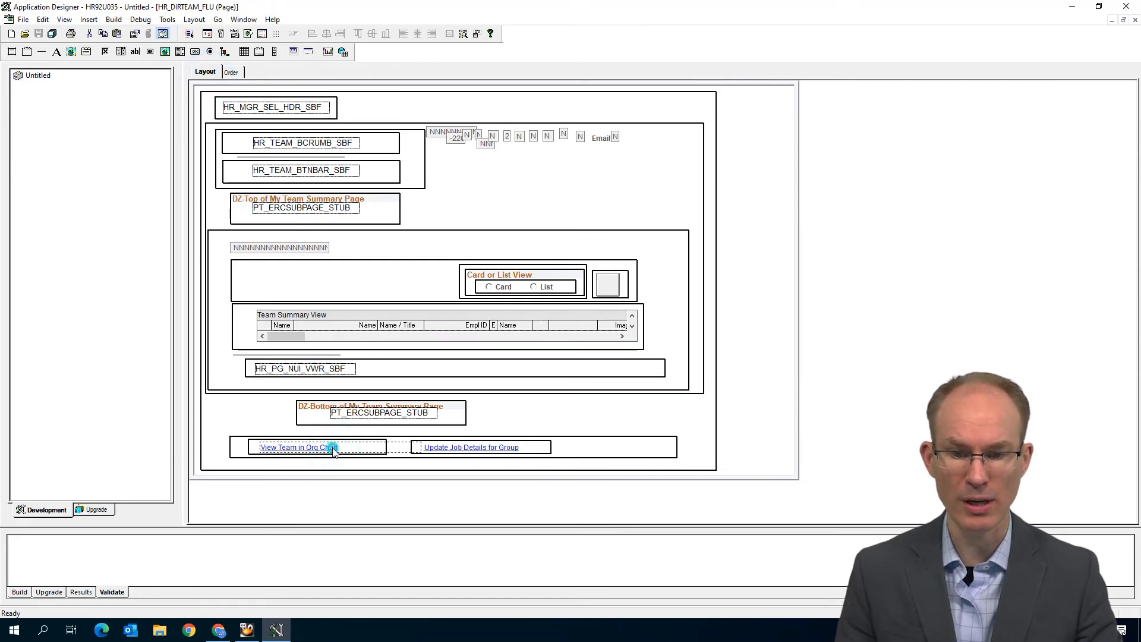
{"action": "double_click", "coordinate": [333, 450]}
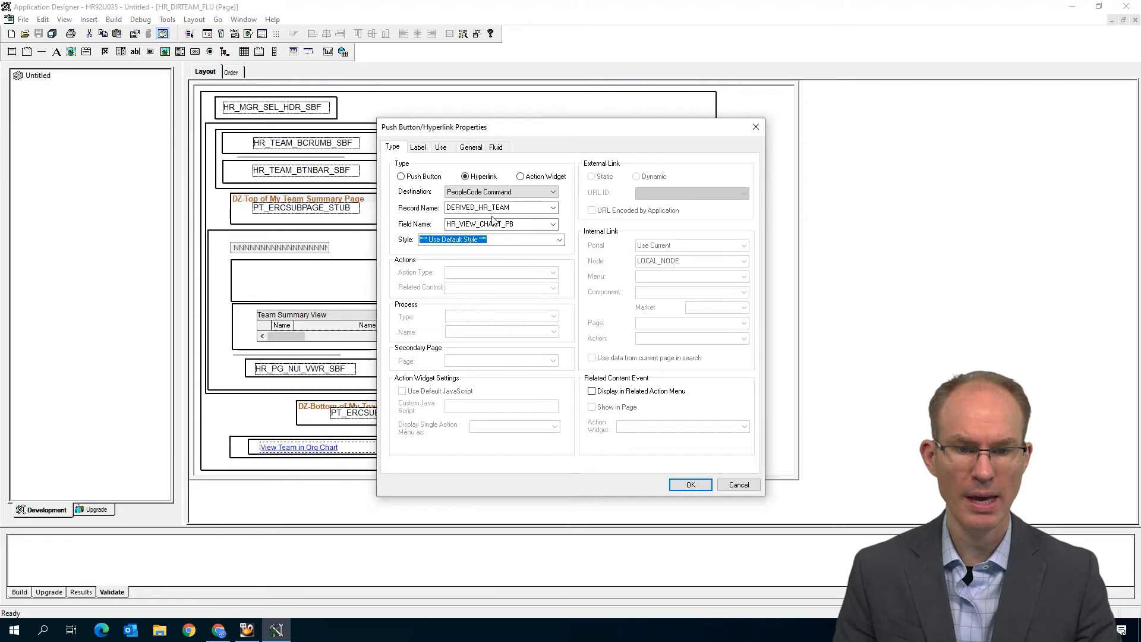
{"action": "left_click", "coordinate": [495, 223]}
{"action": "key", "text": "ctrl+c"}
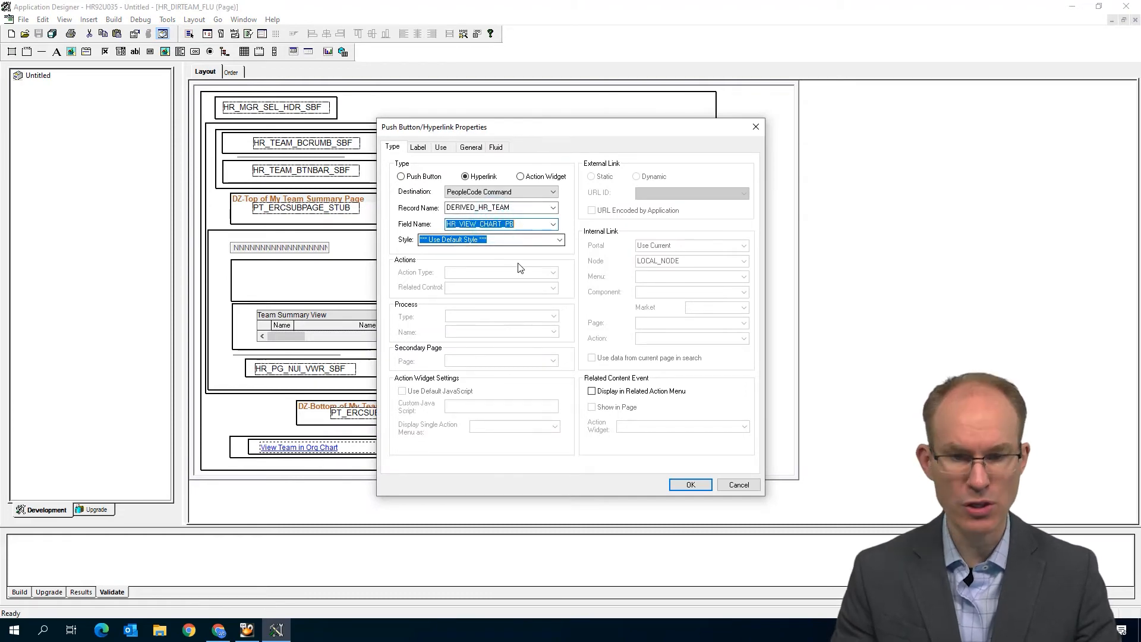
Step: Switch back to the browser's Page and Field Configurator, open the criteria's field selection and find HR_VIEW_CHART_PB among the Summary page fields
{"action": "left_click", "coordinate": [219, 629]}
{"action": "left_click", "coordinate": [191, 7]}
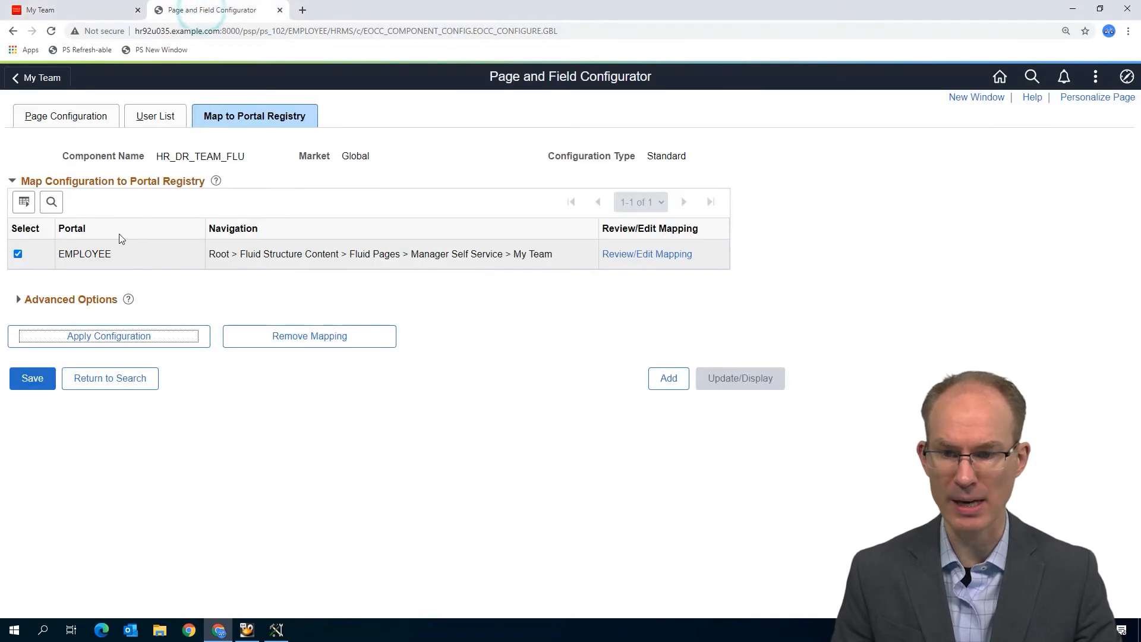
{"action": "left_click", "coordinate": [68, 116]}
{"action": "left_click", "coordinate": [107, 498]}
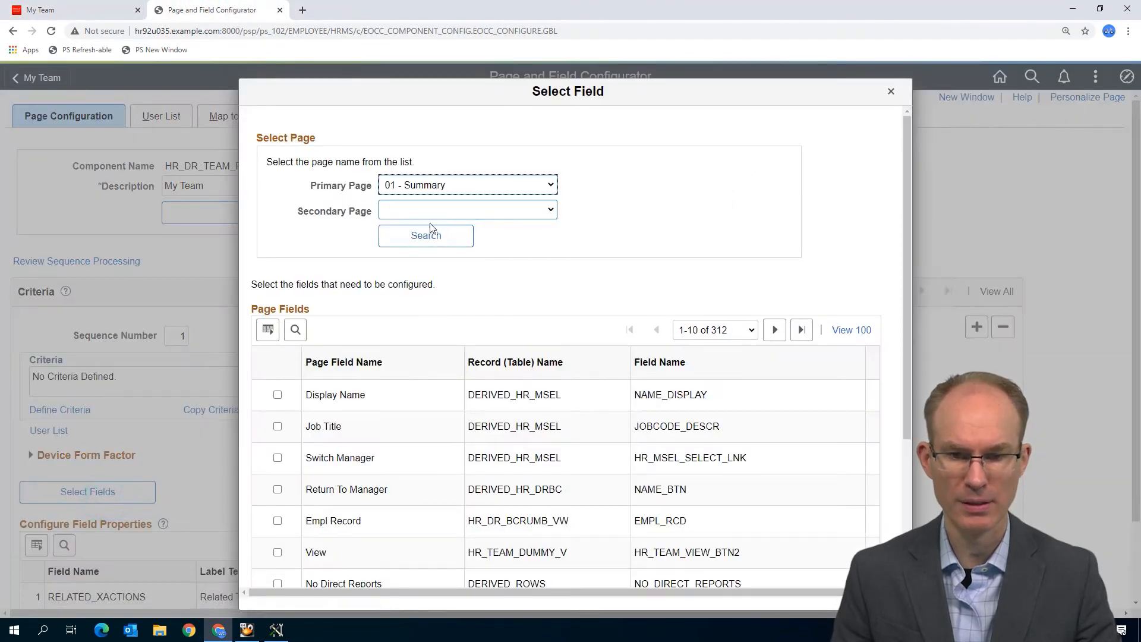
{"action": "left_click", "coordinate": [408, 236]}
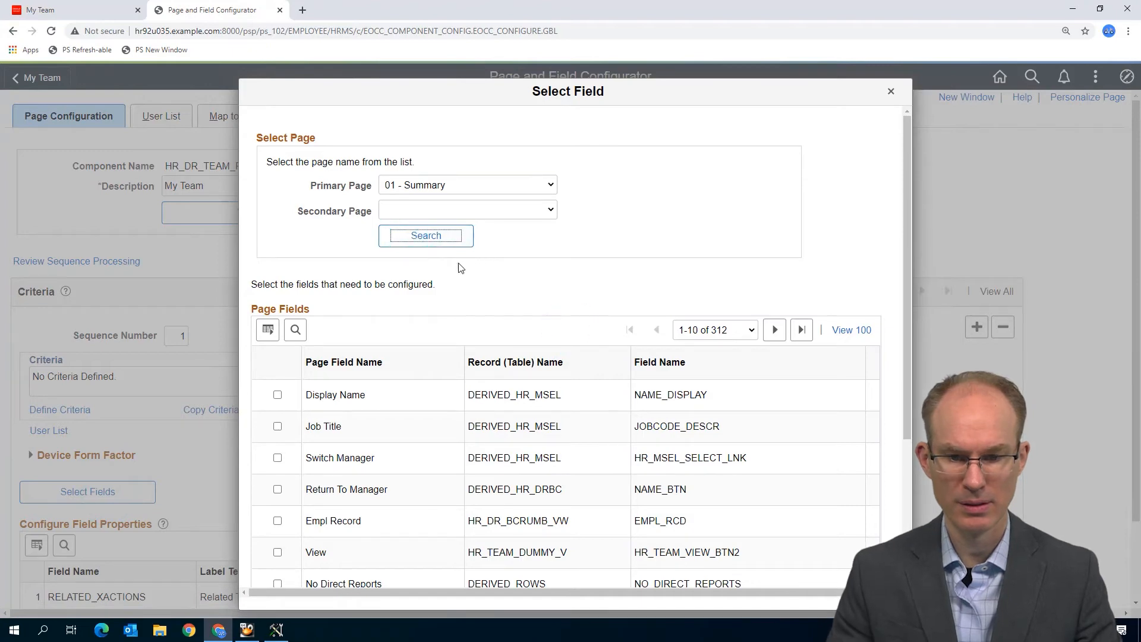
{"action": "left_click", "coordinate": [295, 330]}
{"action": "key", "text": "ctrl+v"}
{"action": "left_click", "coordinate": [628, 126]}
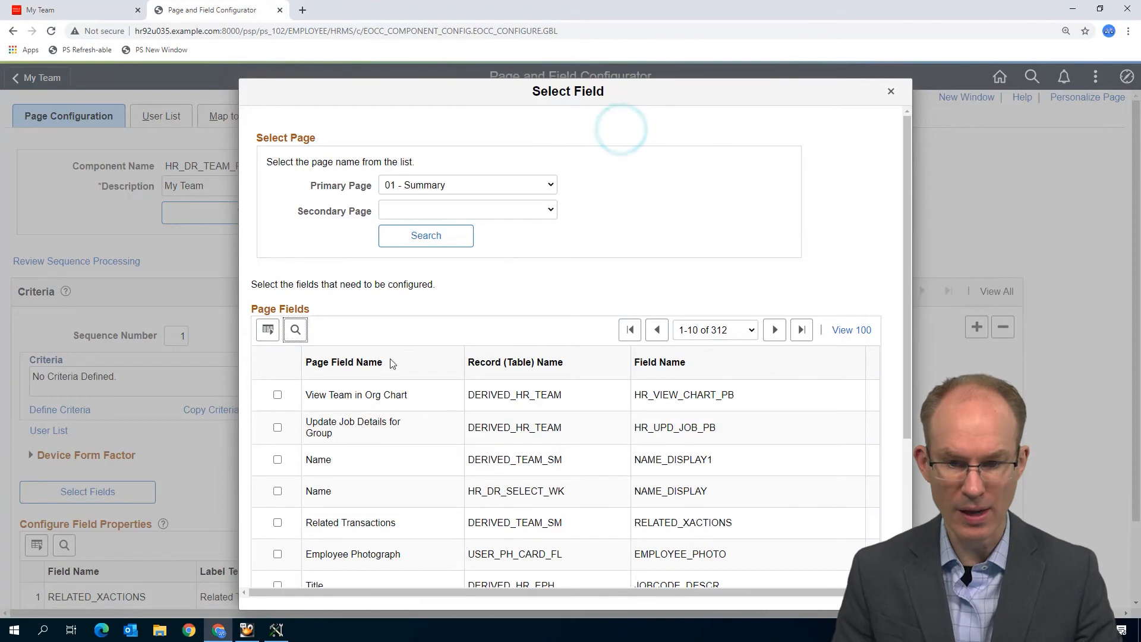
Step: Add the View Team in Org Chart field to the configuration, hide it, and save both the configuration and its portal registry mapping
{"action": "left_click", "coordinate": [277, 396]}
{"action": "scroll", "coordinate": [413, 468], "scroll_direction": "down", "scroll_amount": 4}
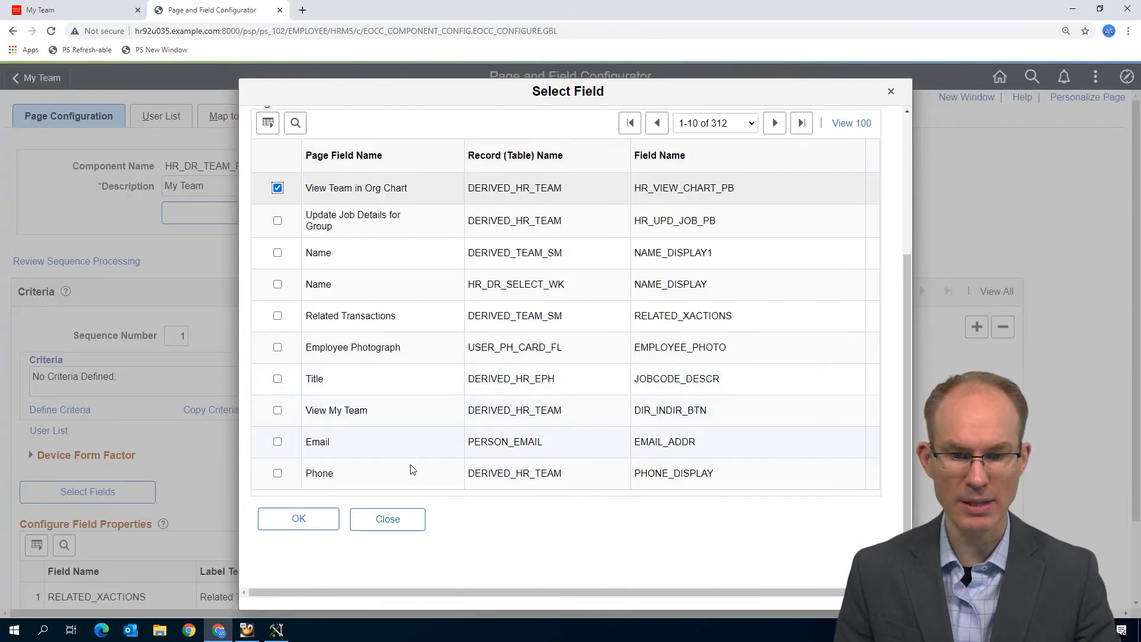
{"action": "left_click", "coordinate": [313, 520]}
{"action": "scroll", "coordinate": [351, 508], "scroll_direction": "down", "scroll_amount": 3}
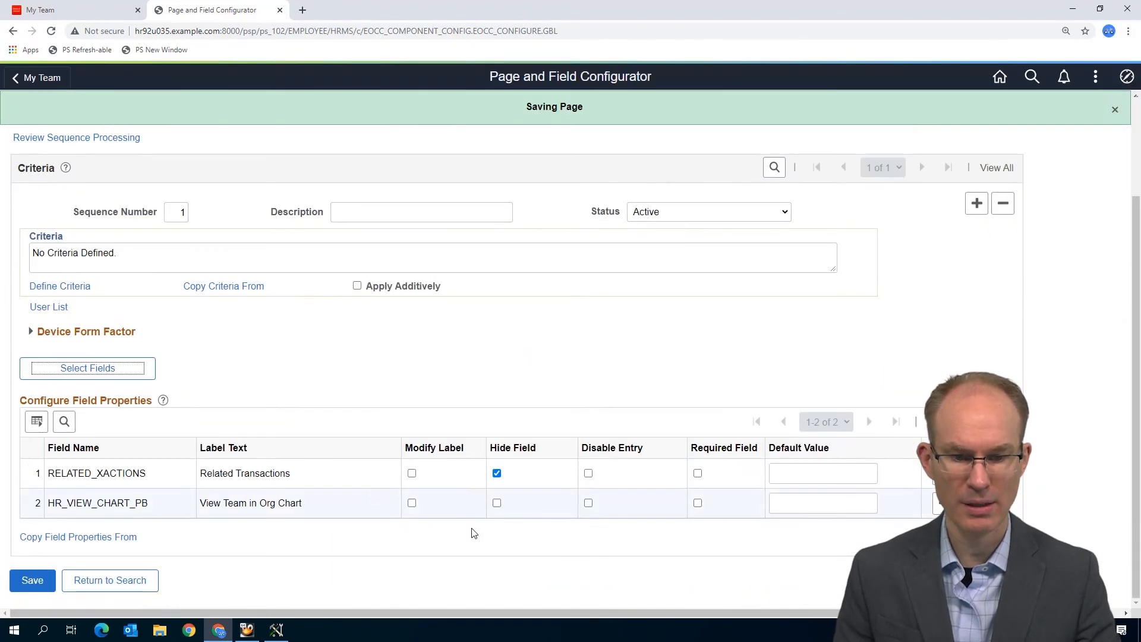
{"action": "left_click", "coordinate": [497, 503]}
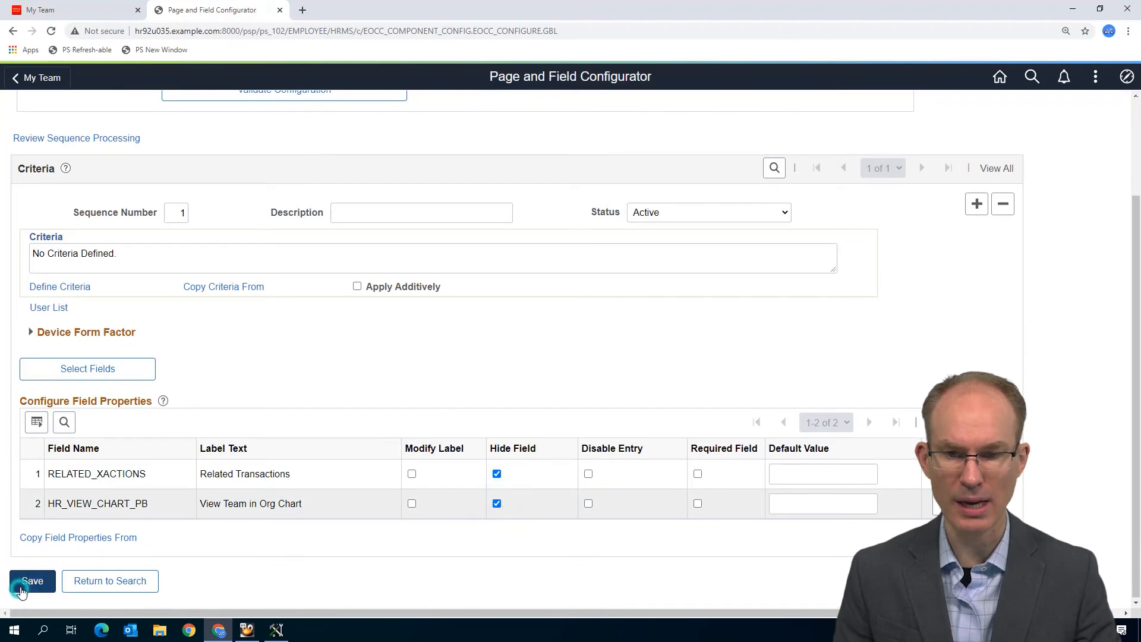
{"action": "left_click", "coordinate": [21, 586]}
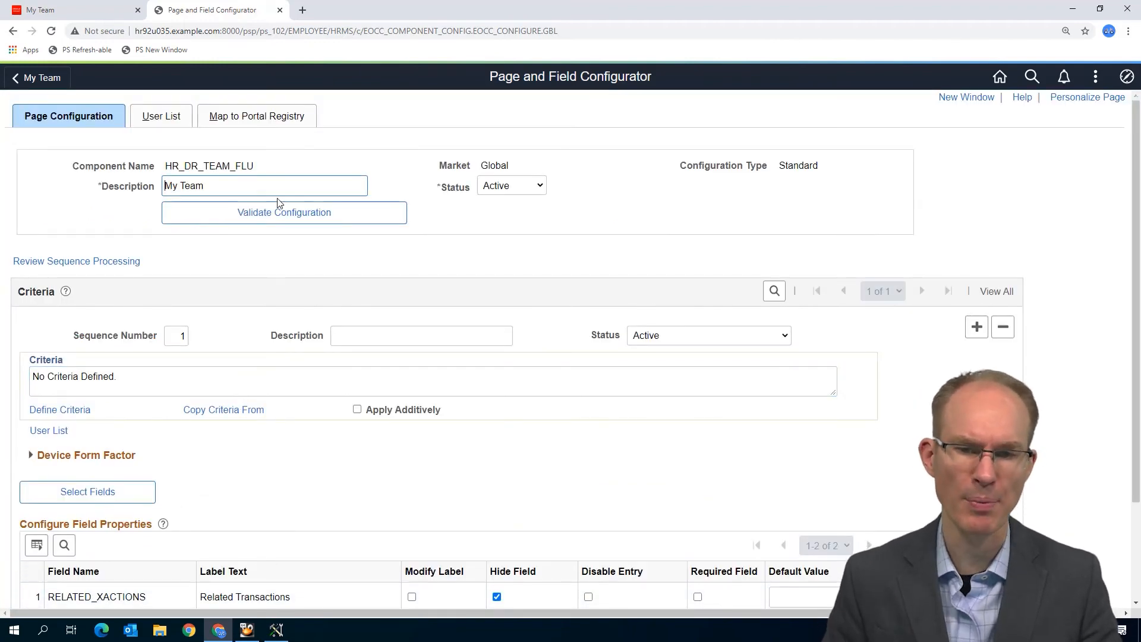
{"action": "left_click", "coordinate": [275, 122]}
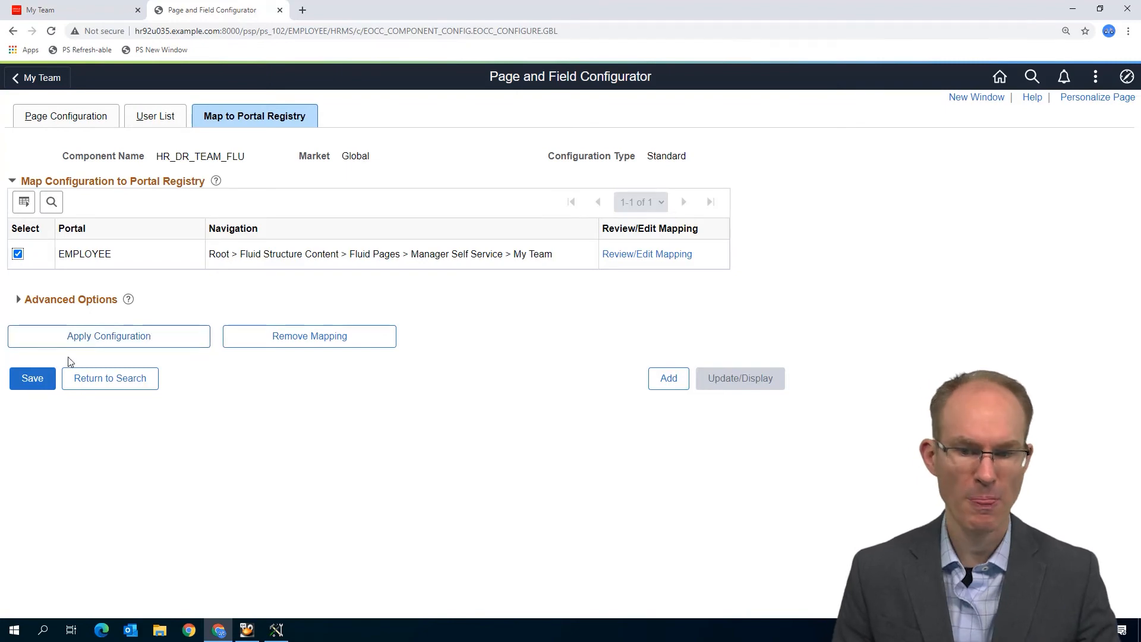
{"action": "left_click", "coordinate": [34, 388]}
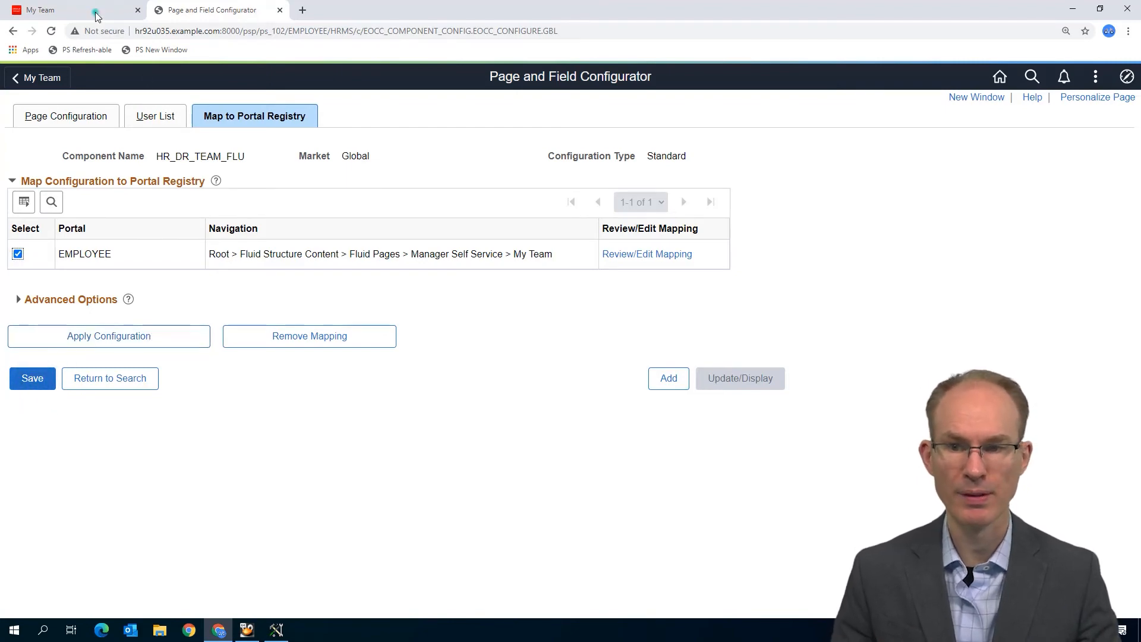
Step: Reload the My Team page and check its actions list for the View Team in Org Chart link
{"action": "left_click", "coordinate": [95, 12]}
{"action": "left_click", "coordinate": [51, 31]}
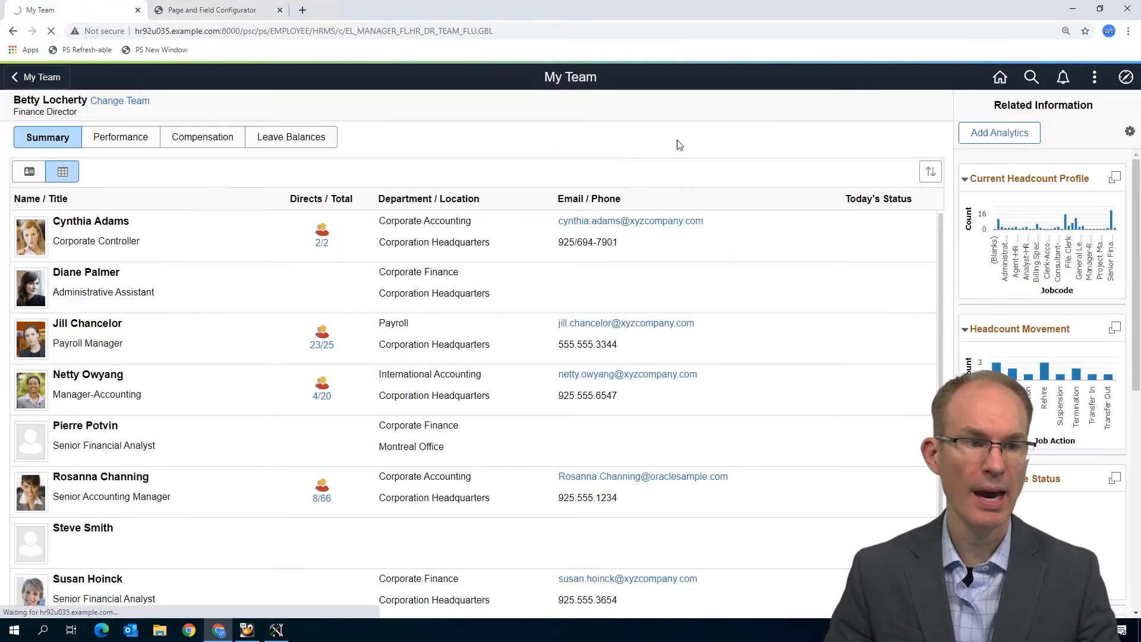
{"action": "left_click", "coordinate": [1095, 77]}
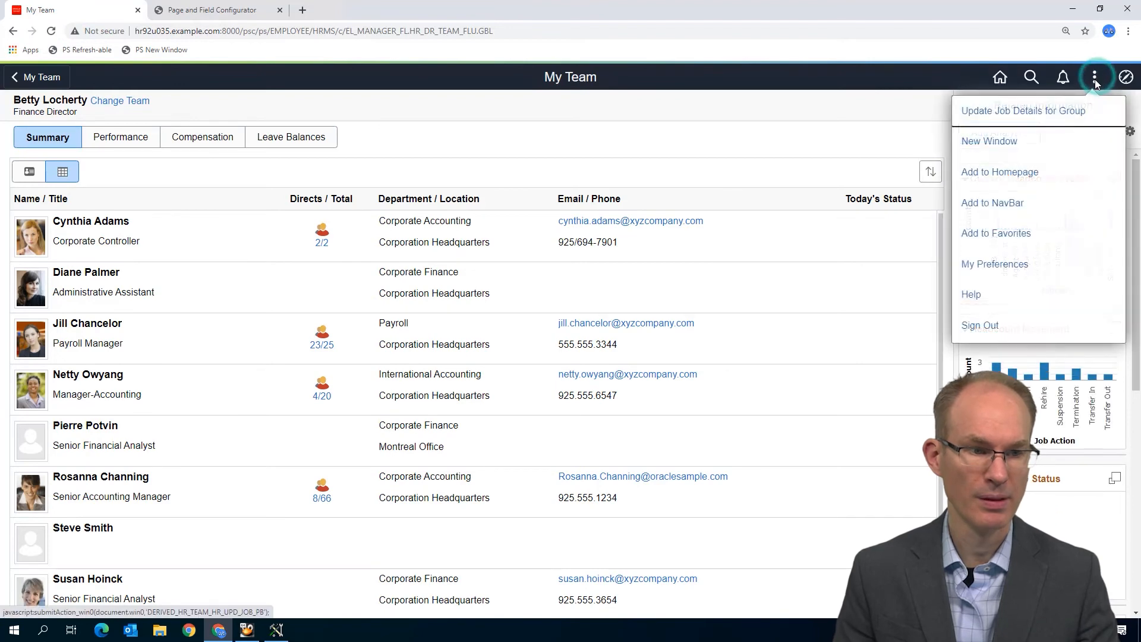